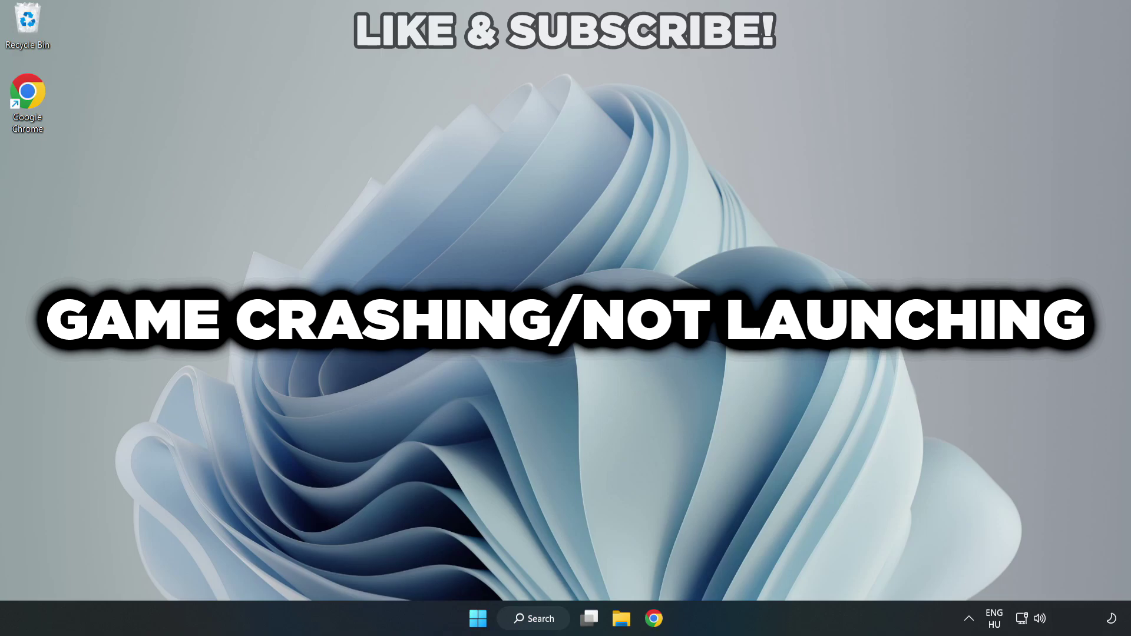
Search Windows for 'device manager' and launch the Device Manager best match.
left_click(537, 619)
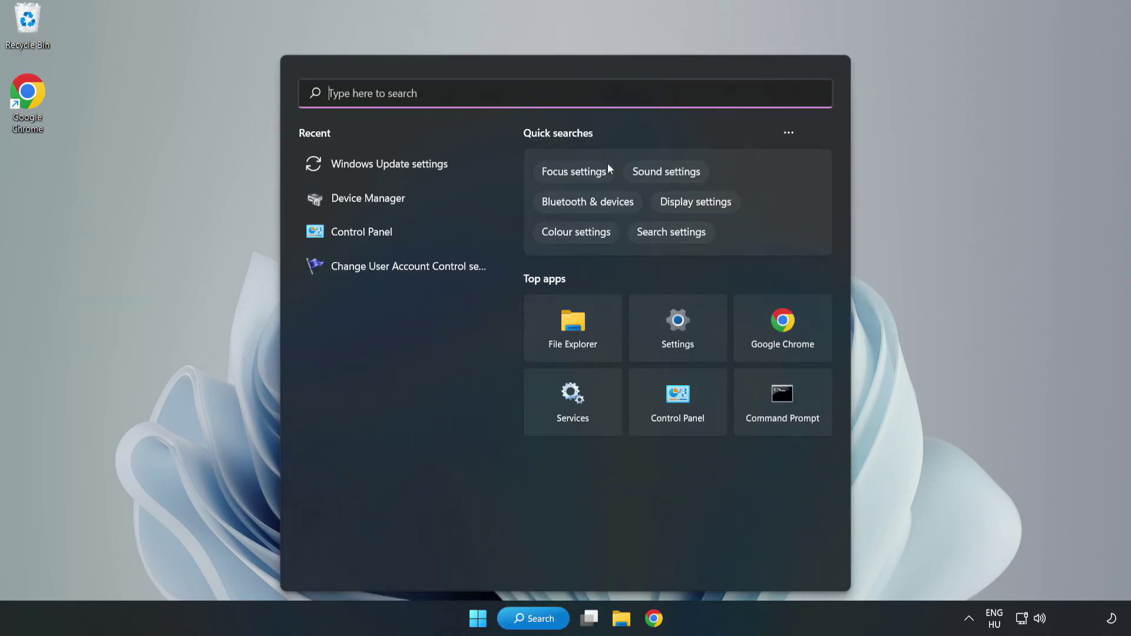
type("device m")
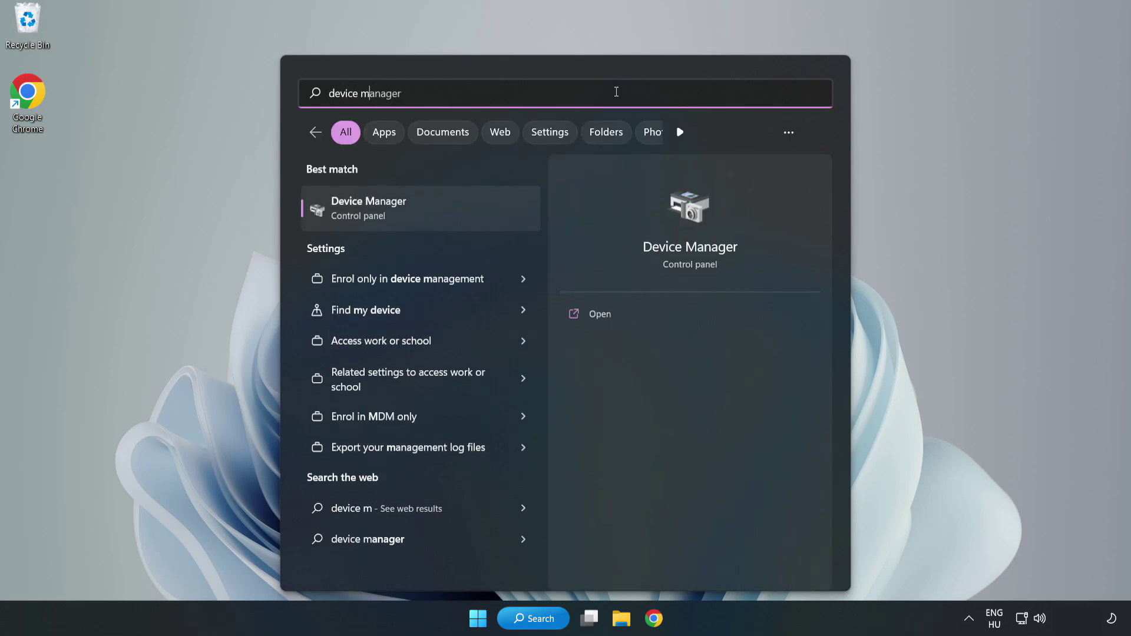
type("anager")
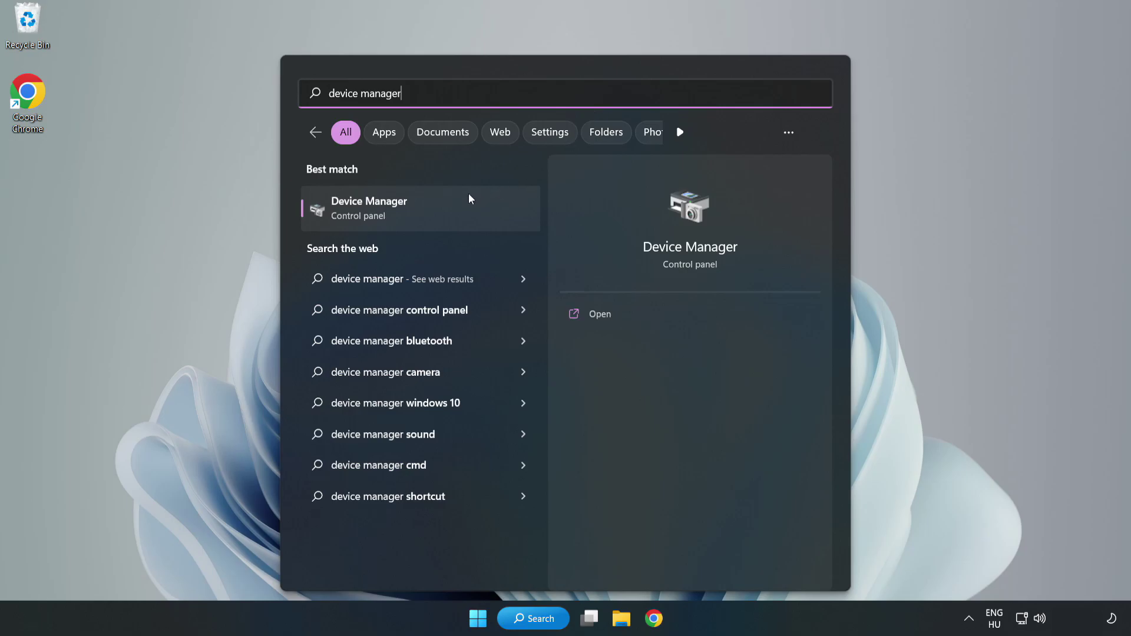
left_click(421, 215)
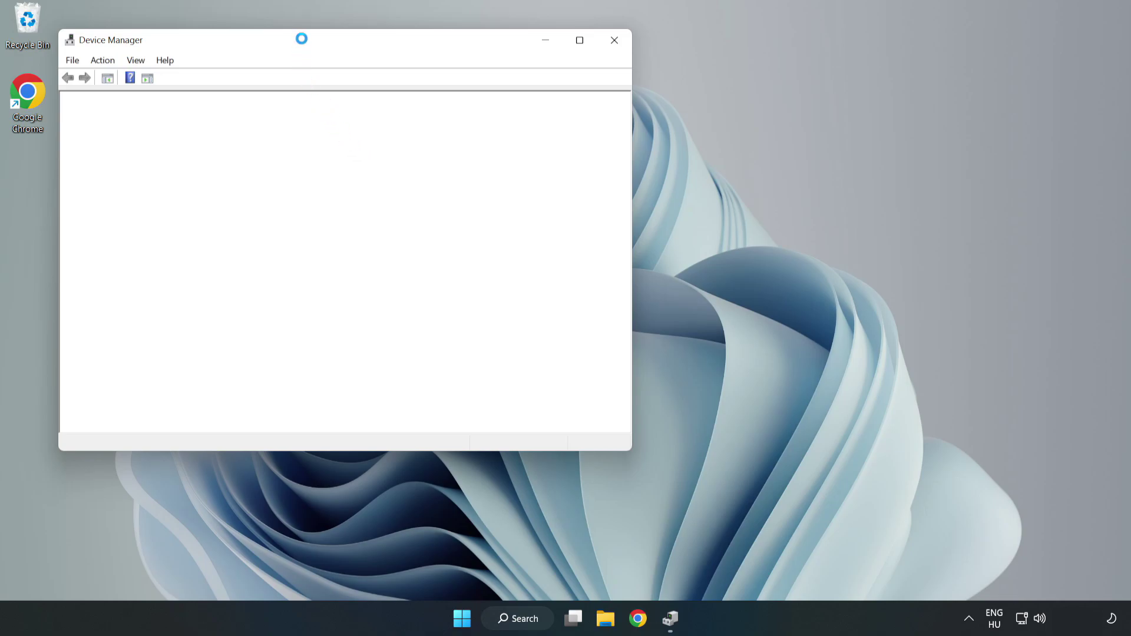
Under Display adapters, start Update driver for the VMware SVGA 3D adapter.
left_click_drag(302, 44, 503, 102)
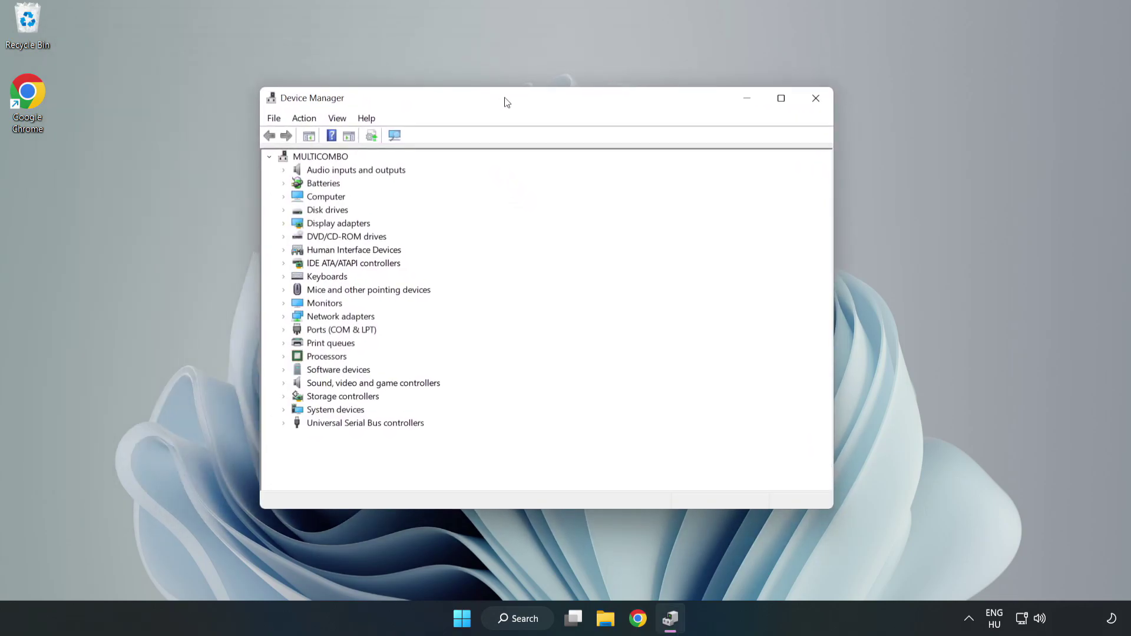
left_click(301, 226)
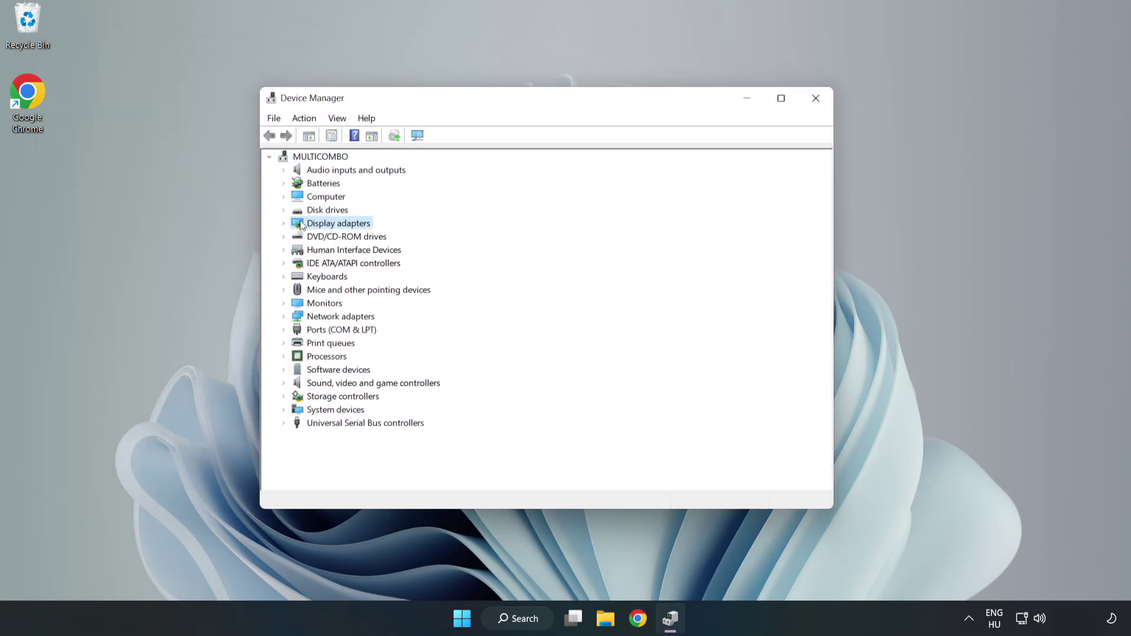
left_click(284, 224)
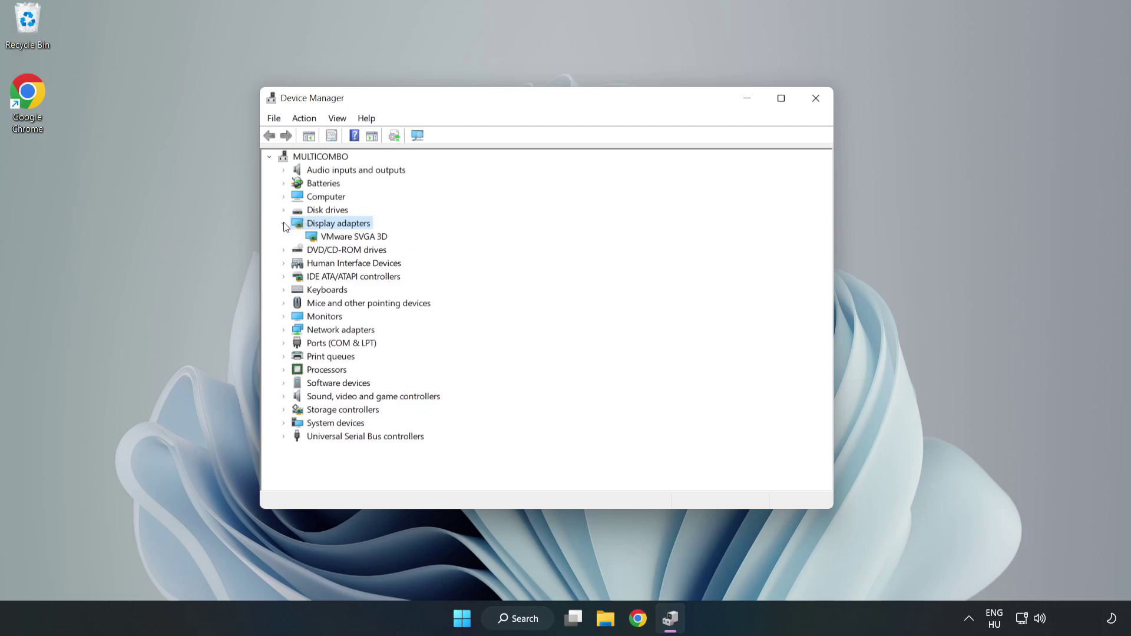
left_click(317, 238)
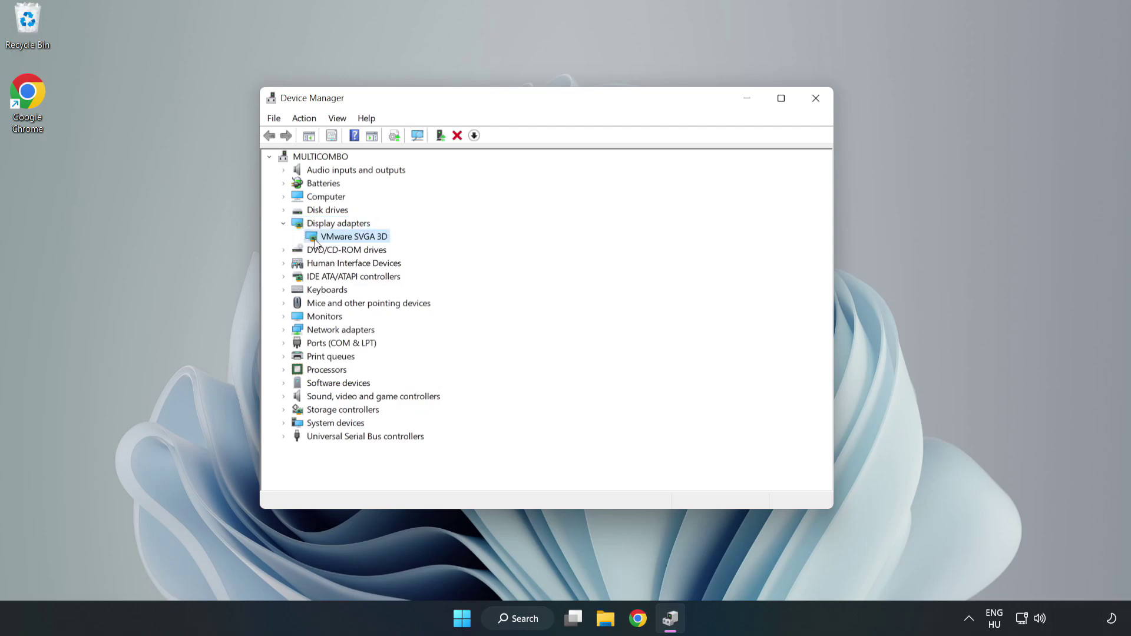
right_click(352, 242)
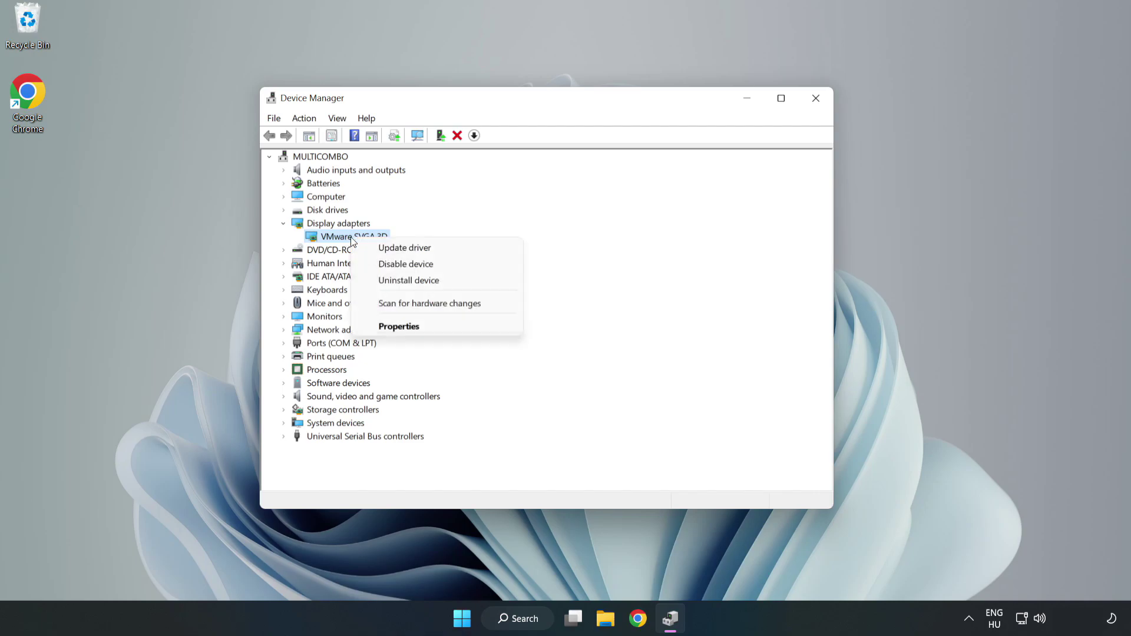
left_click(439, 252)
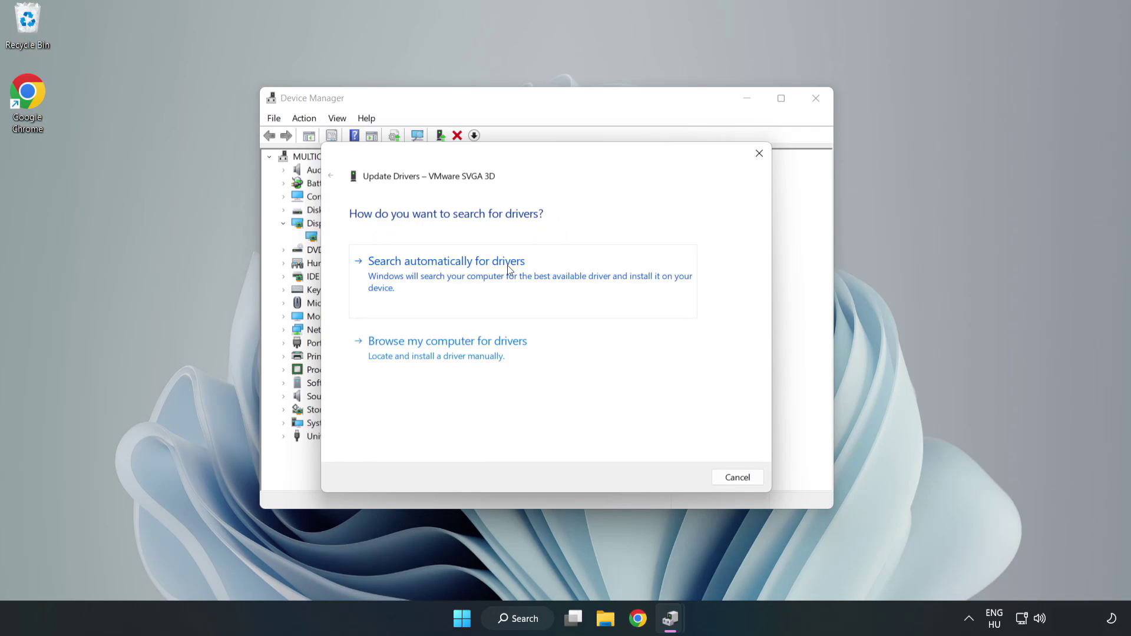
Search automatically for a VMware SVGA 3D driver, then close the wizard once the best is installed.
left_click(449, 275)
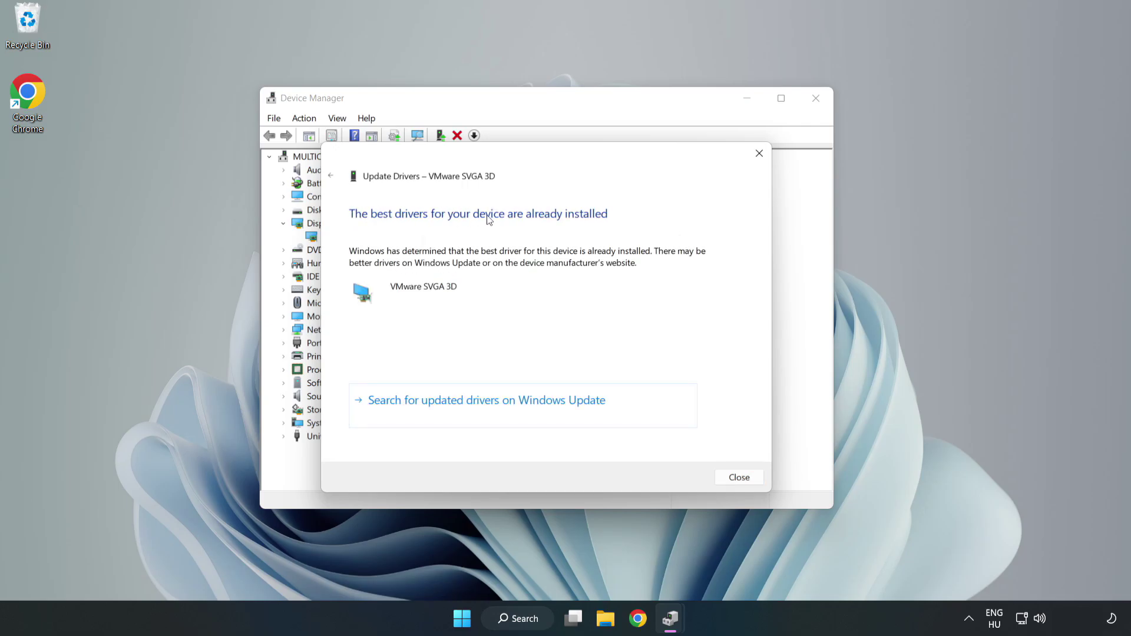
left_click(741, 478)
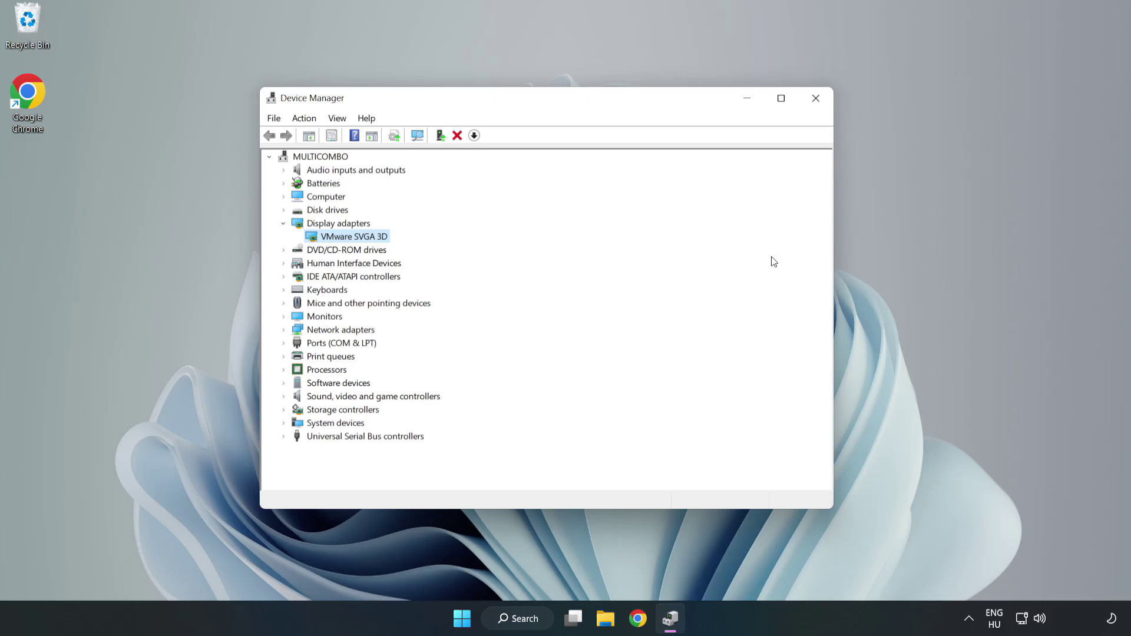
Close Device Manager and open Windows Update settings through a search for 'updates'.
left_click(817, 104)
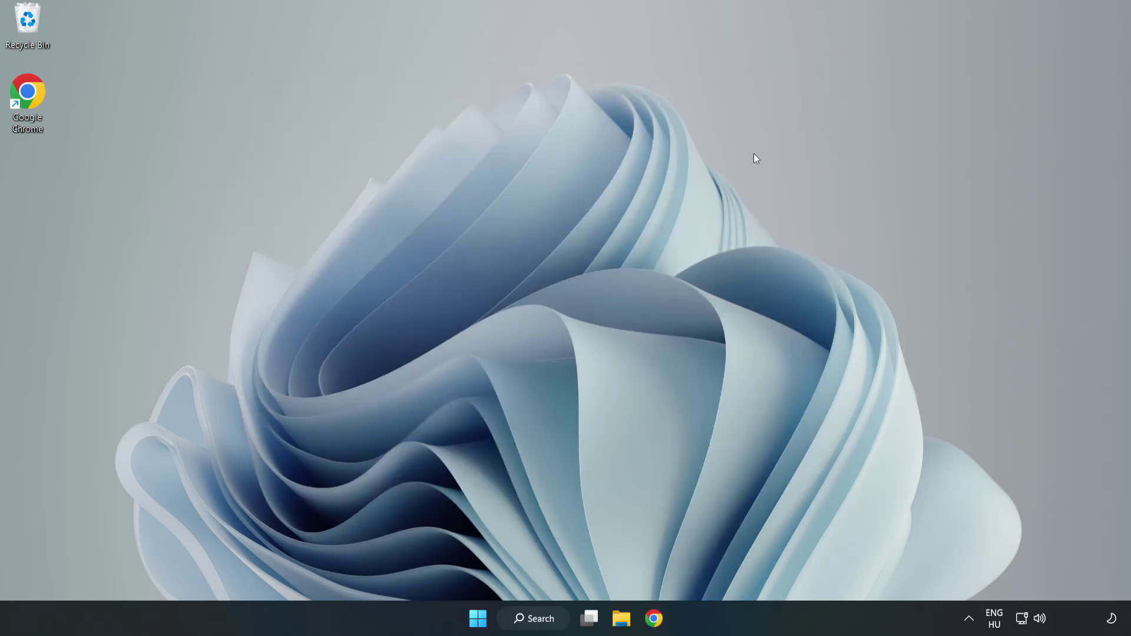
left_click(539, 625)
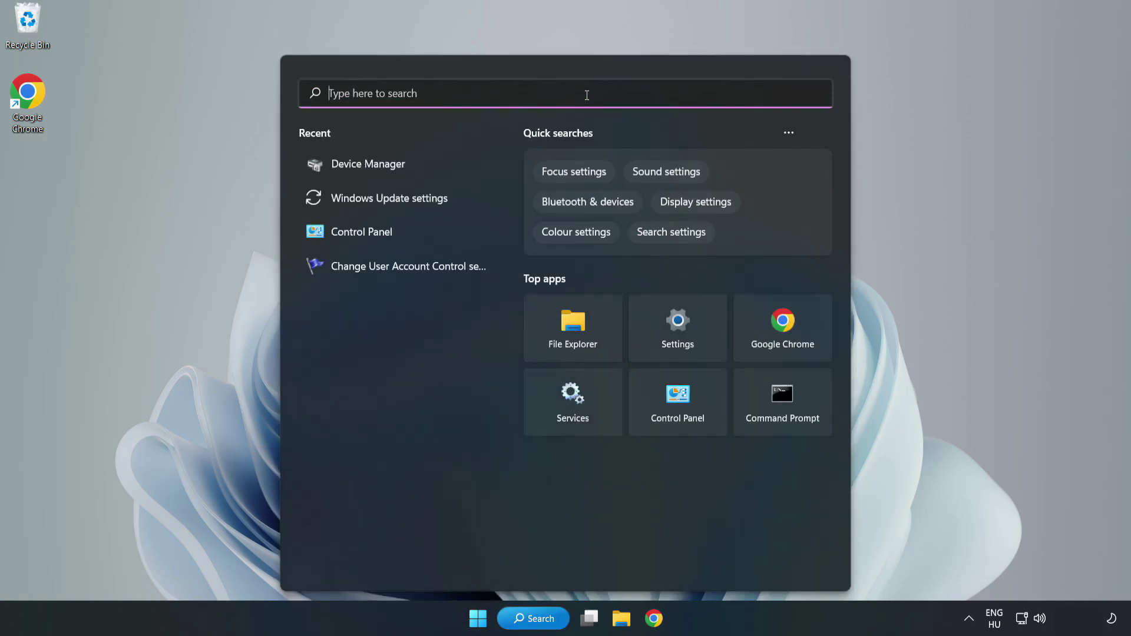
type("updates")
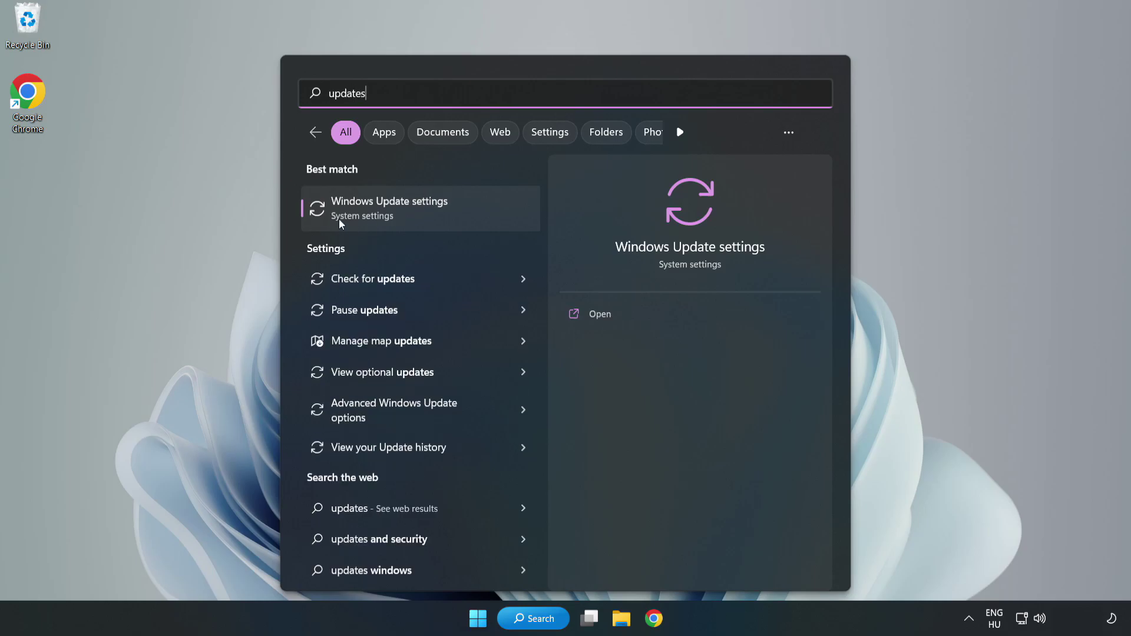
left_click(404, 212)
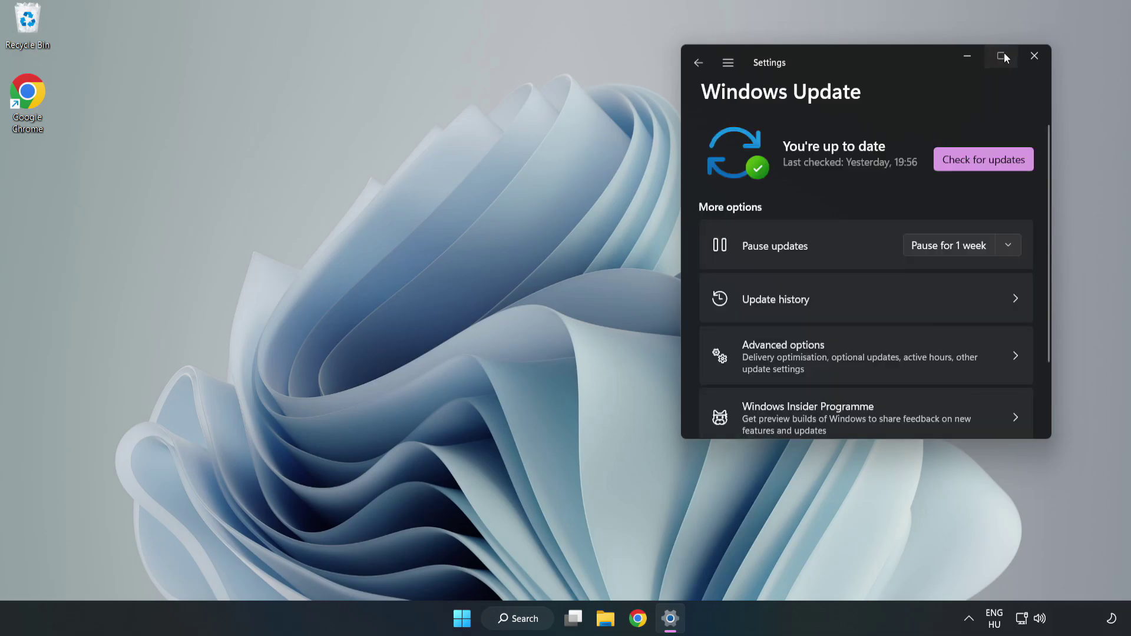
Maximize Settings, run Check for updates until it's current, then close Settings.
left_click(1002, 54)
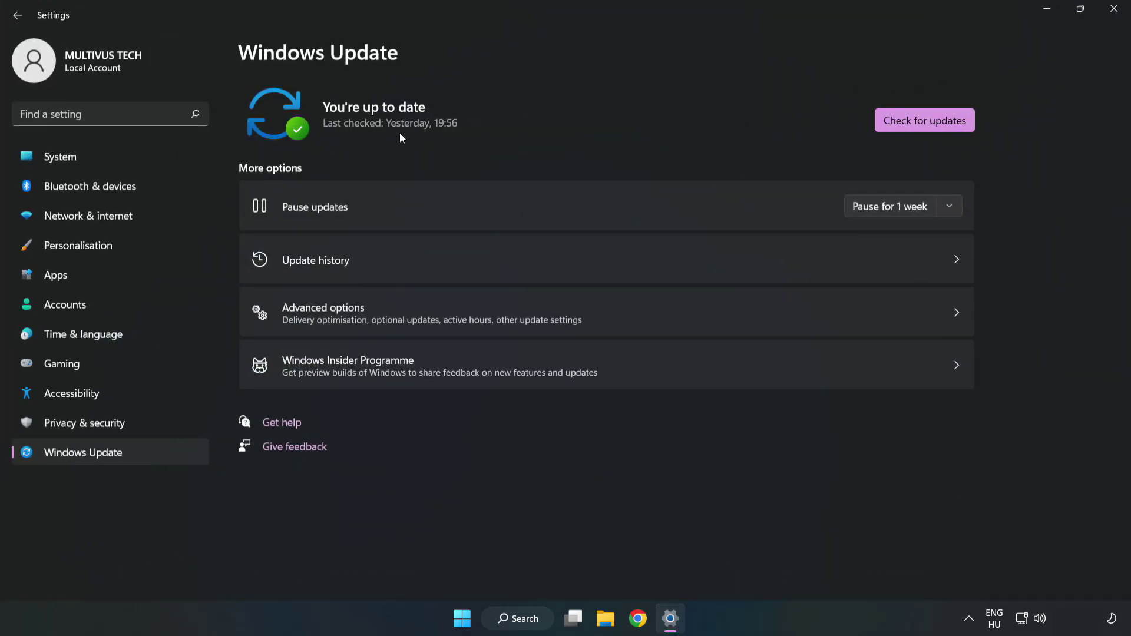
left_click(928, 123)
left_click(1115, 10)
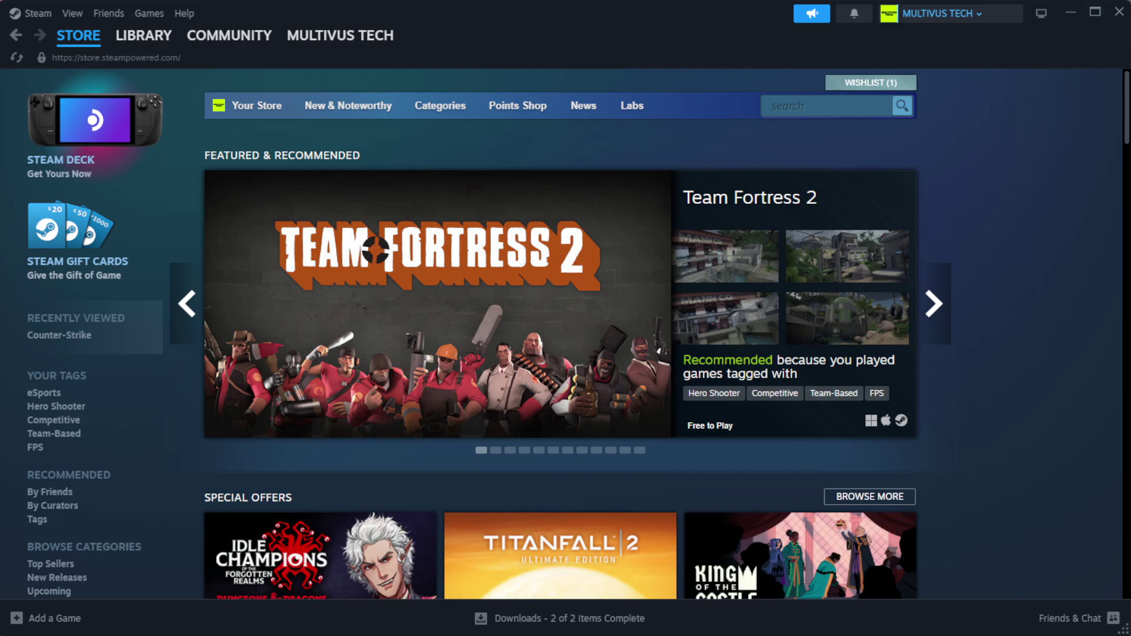
Go to the Steam Library home and open the favourited not-working game's context menu.
mouse_move(163, 43)
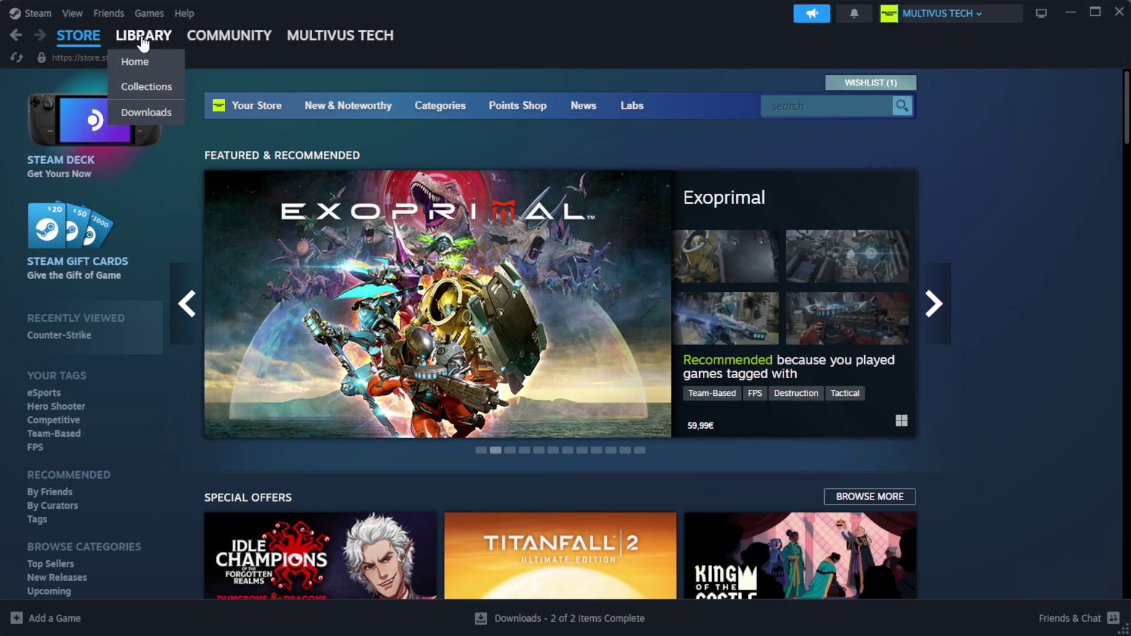
left_click(165, 63)
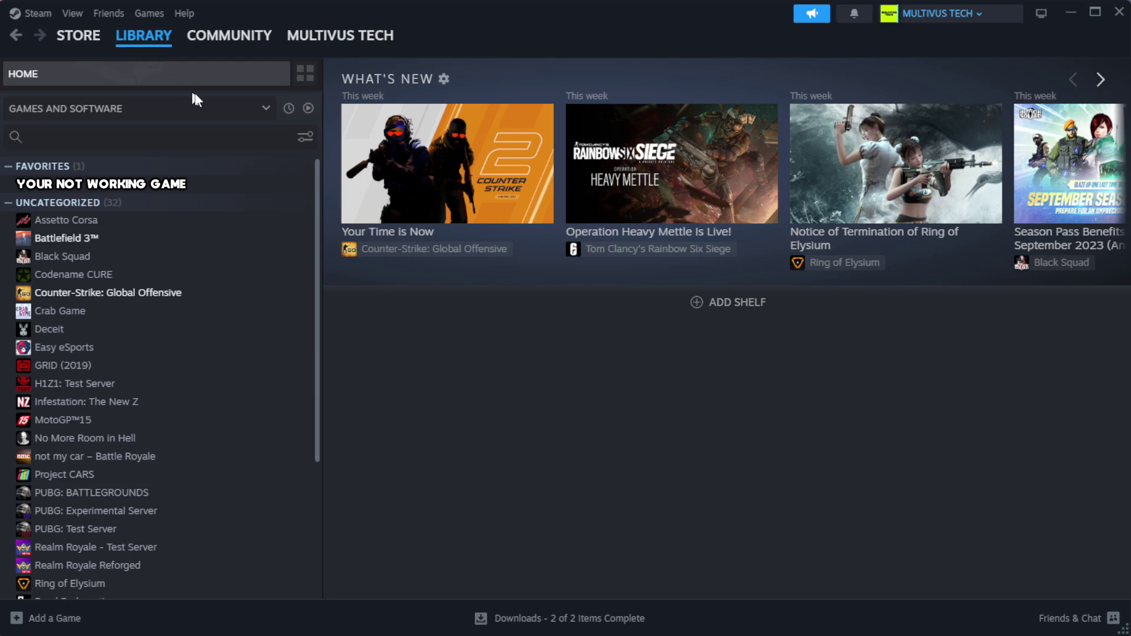
right_click(279, 189)
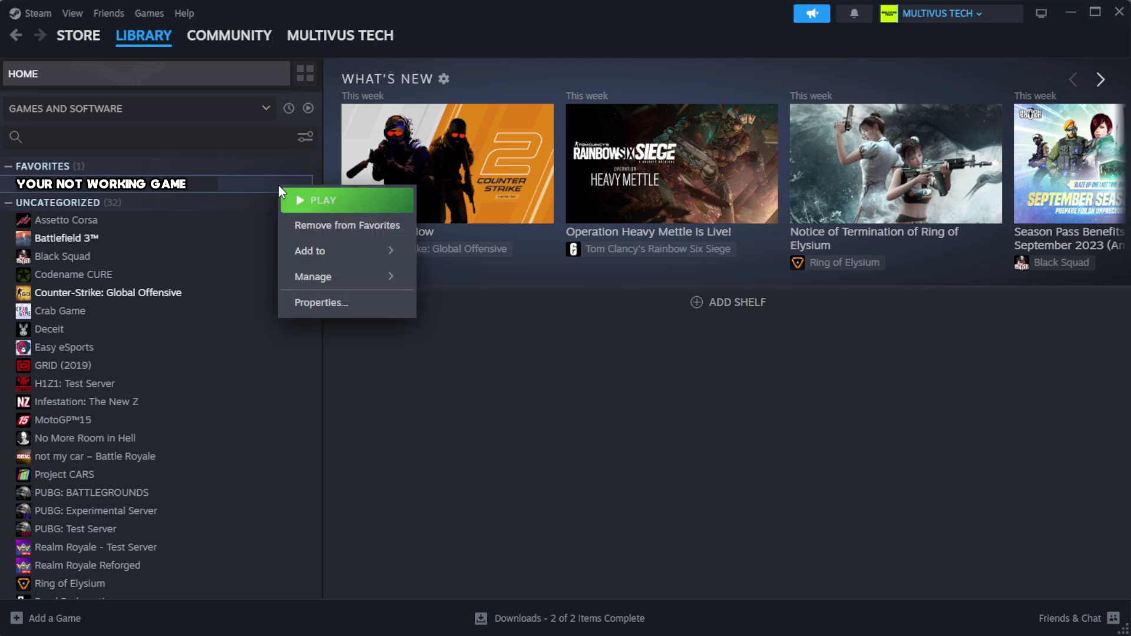
Run Verify integrity of game files from Properties > Installed Files, validating all 1039 files.
left_click(354, 304)
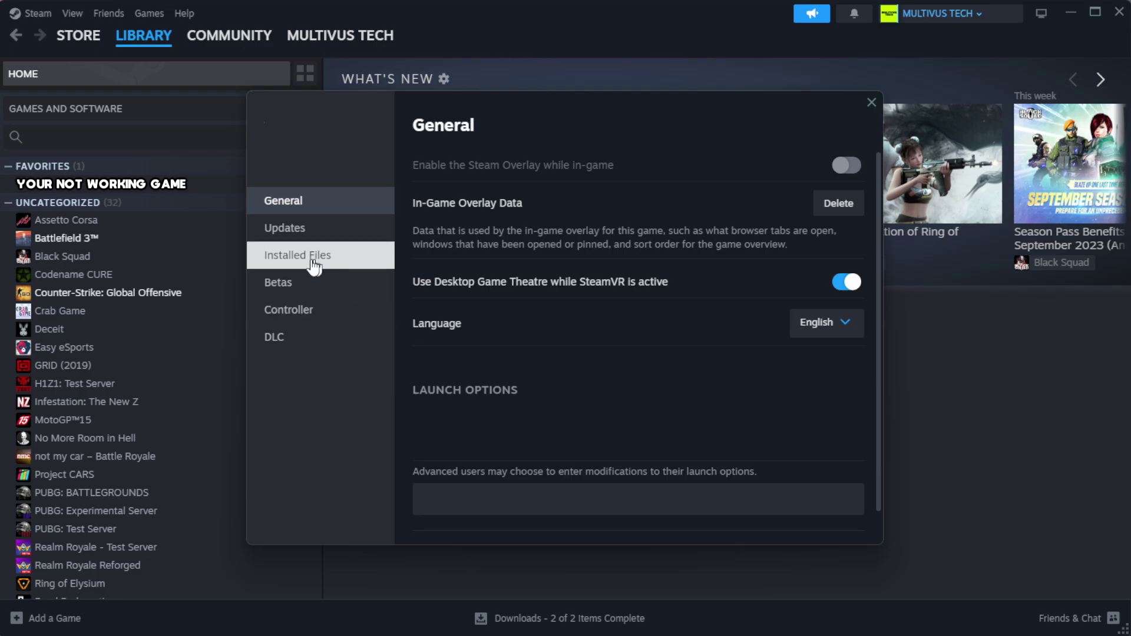
left_click(371, 268)
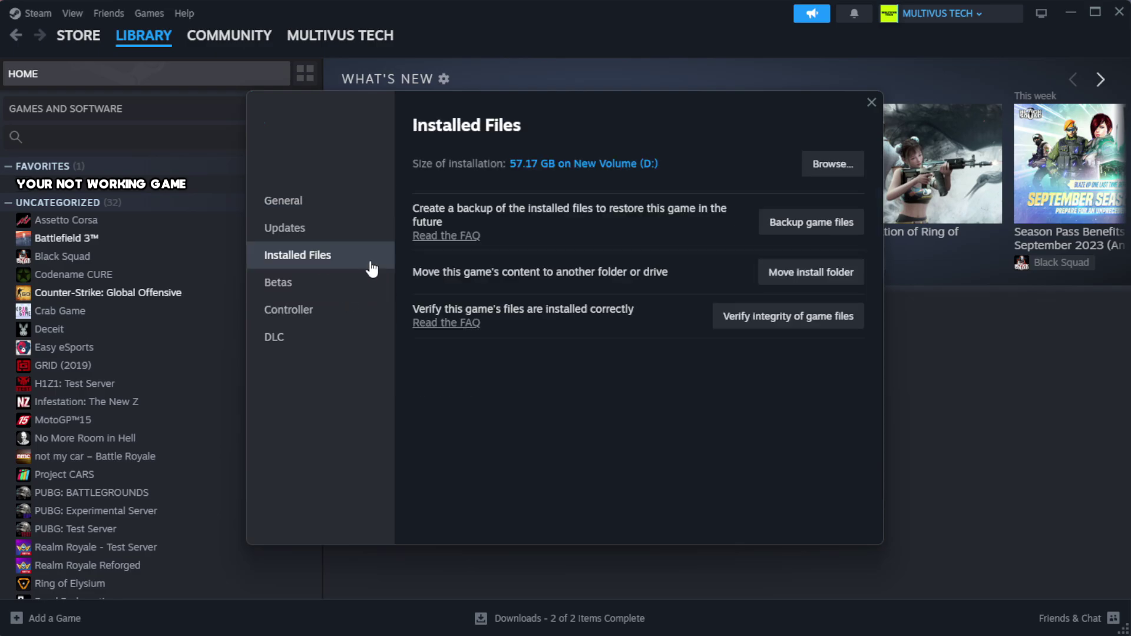
left_click(794, 324)
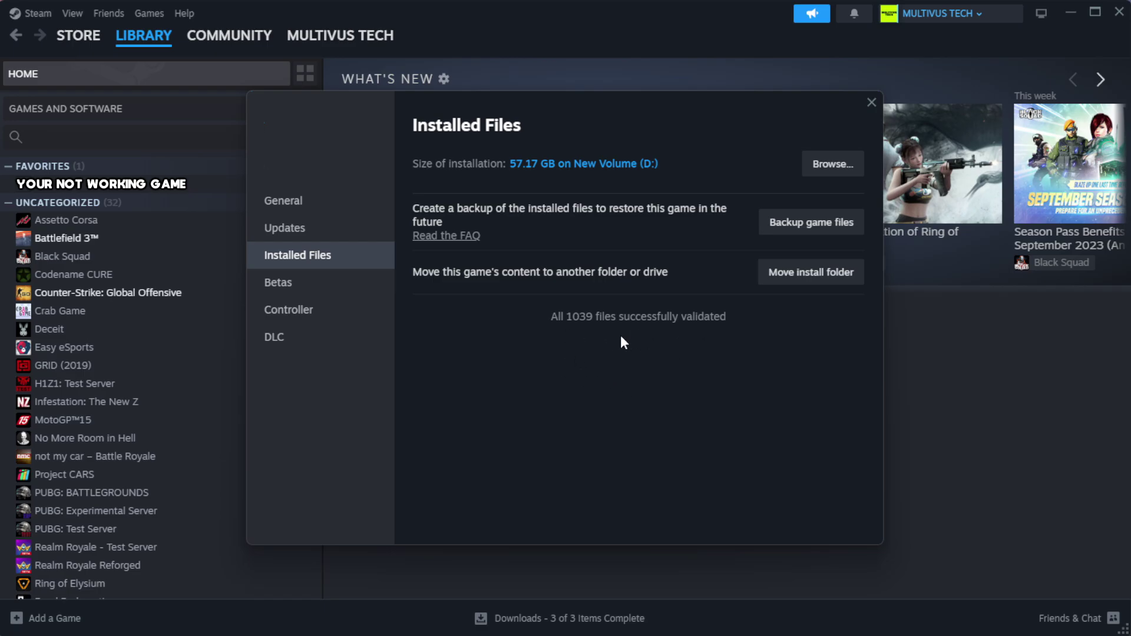
Browse to the game's install folder and open the Properties of its game shortcut.
left_click(831, 171)
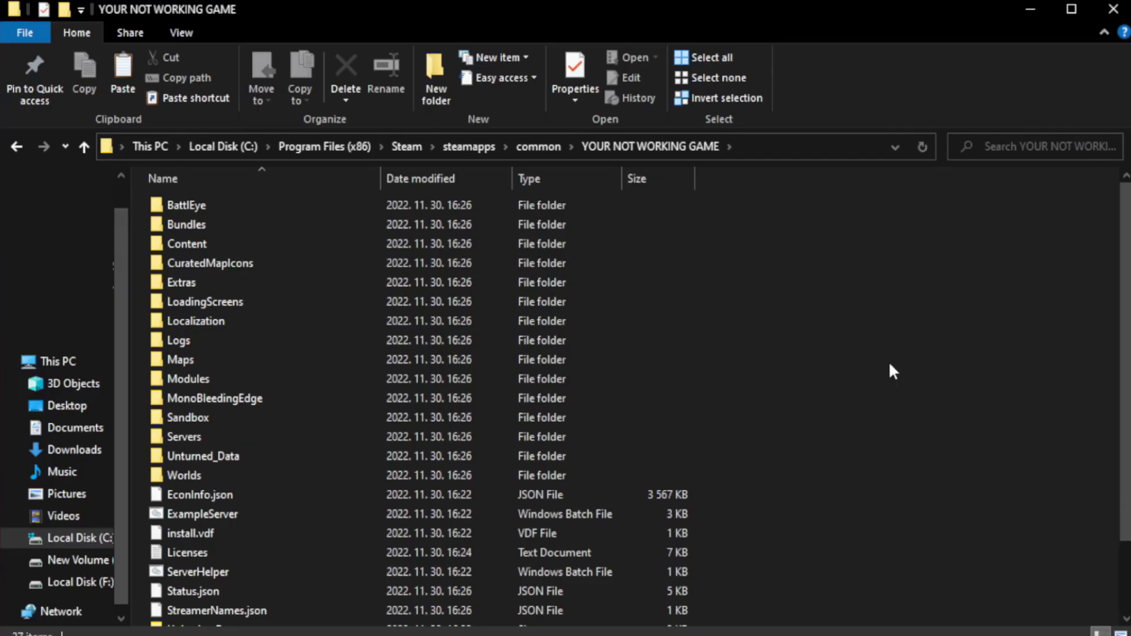
scroll(1126, 412, "down", 2)
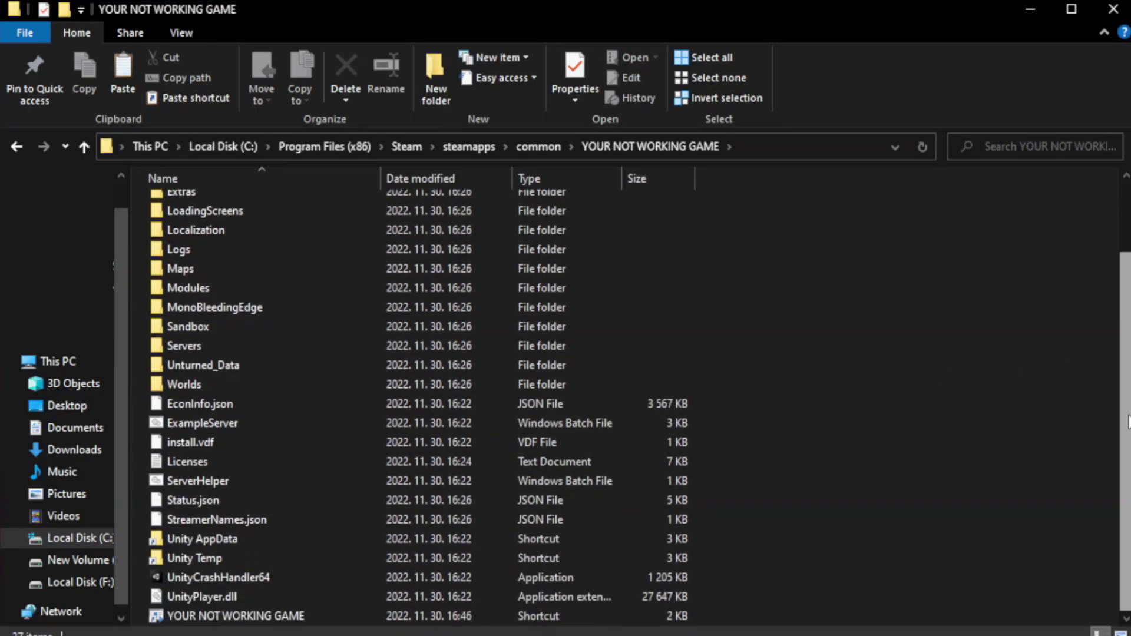
left_click(412, 618)
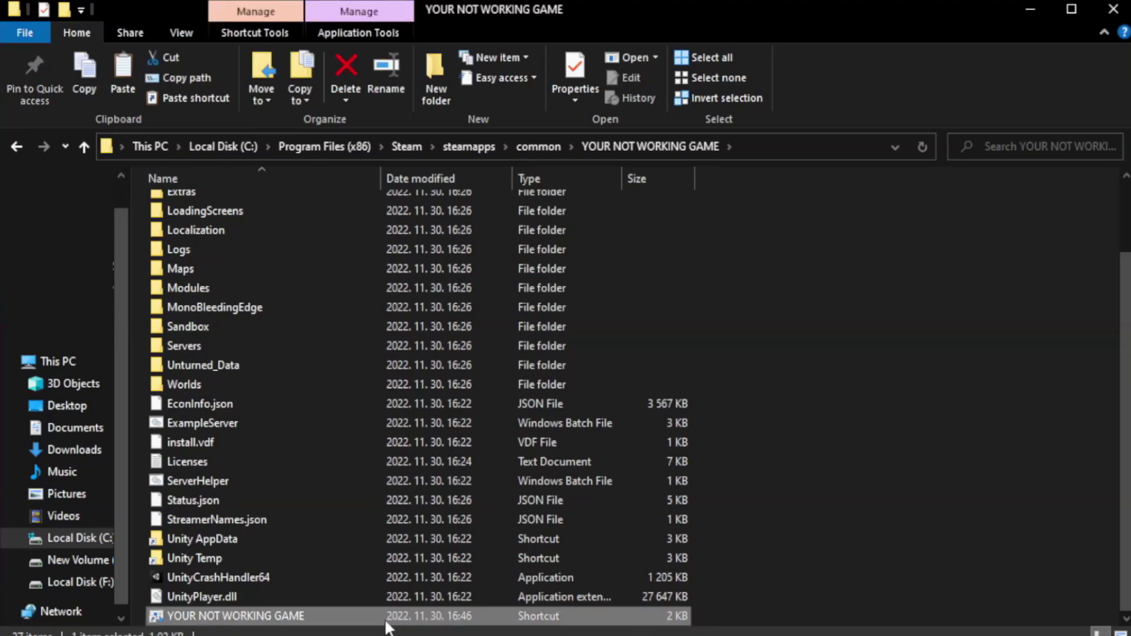
right_click(377, 618)
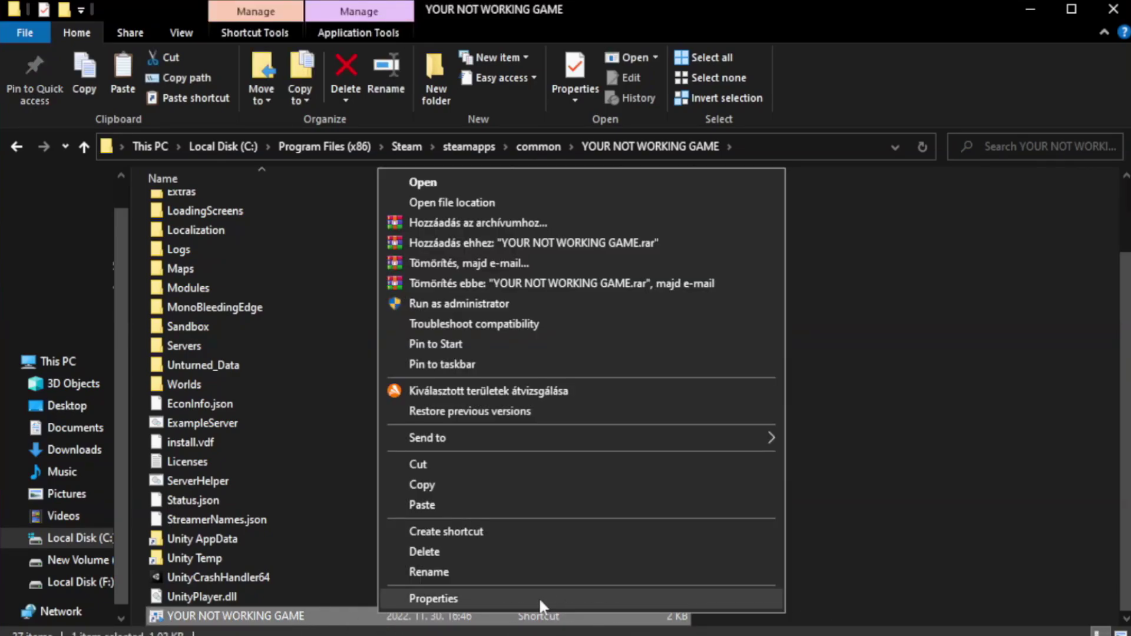
left_click(576, 596)
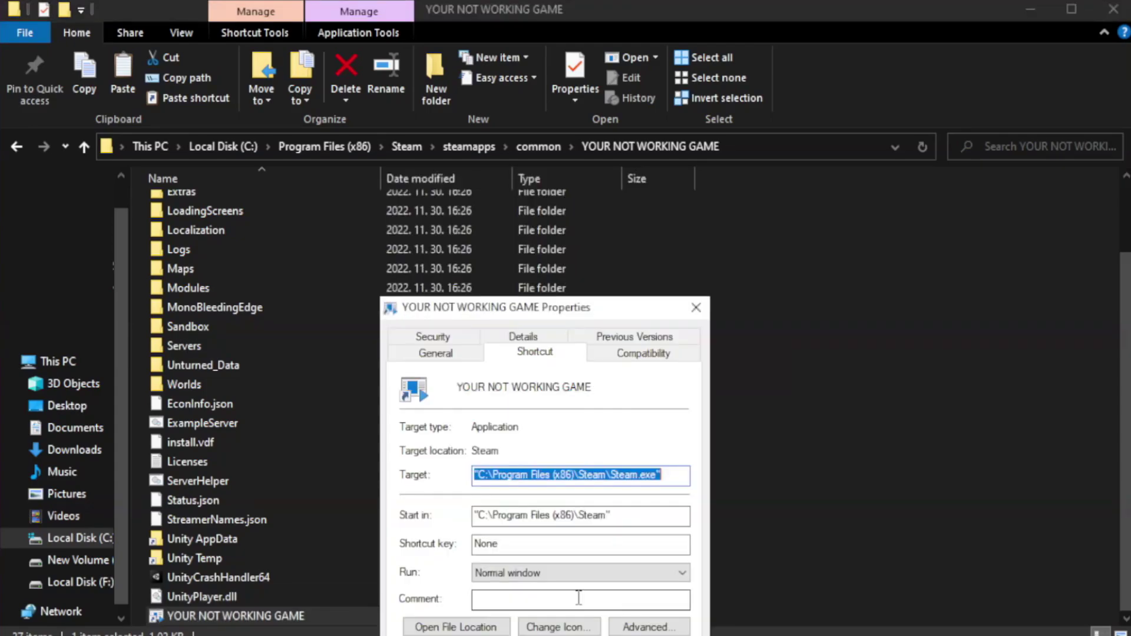
Set the shortcut to Windows 8 compatibility mode, fullscreen optimizations off, run as administrator, and apply.
left_click_drag(569, 311, 568, 115)
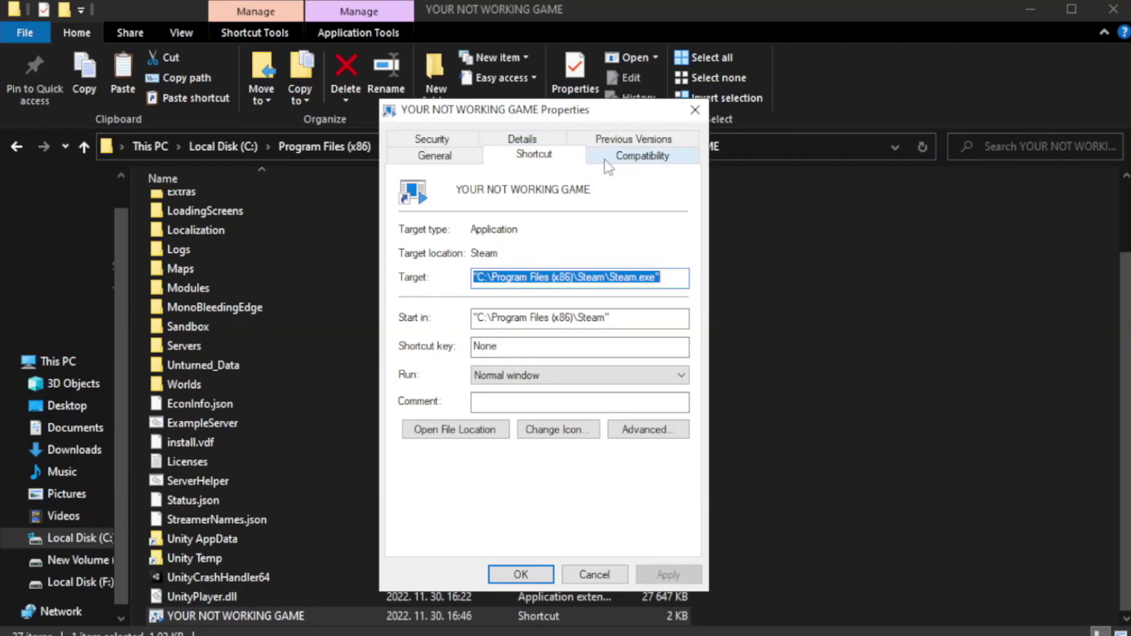
left_click(636, 157)
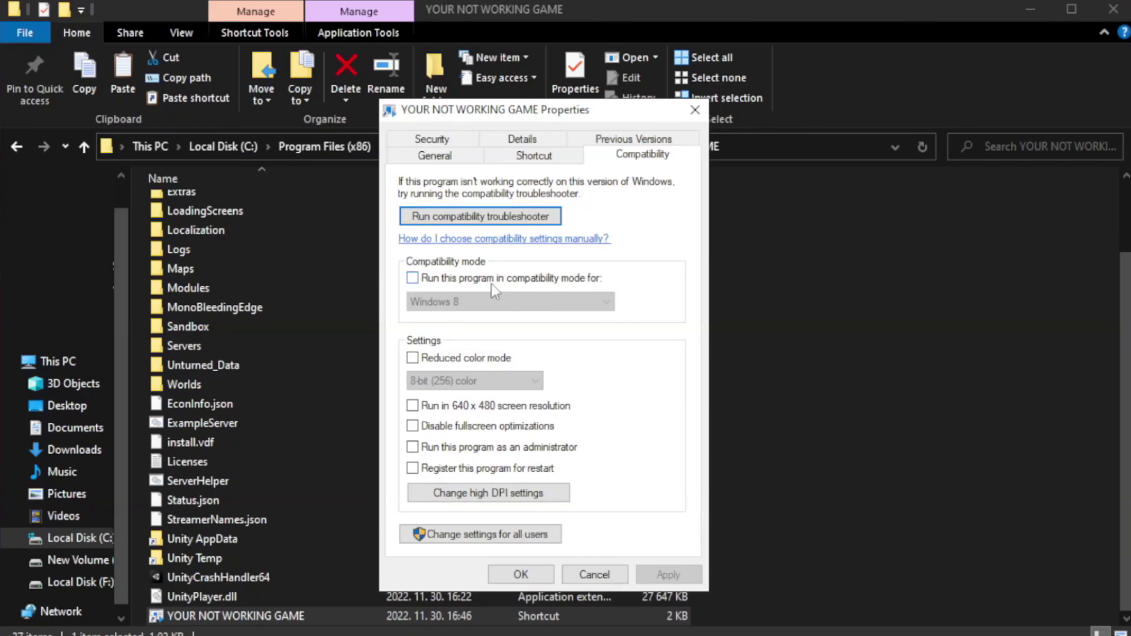
left_click(449, 284)
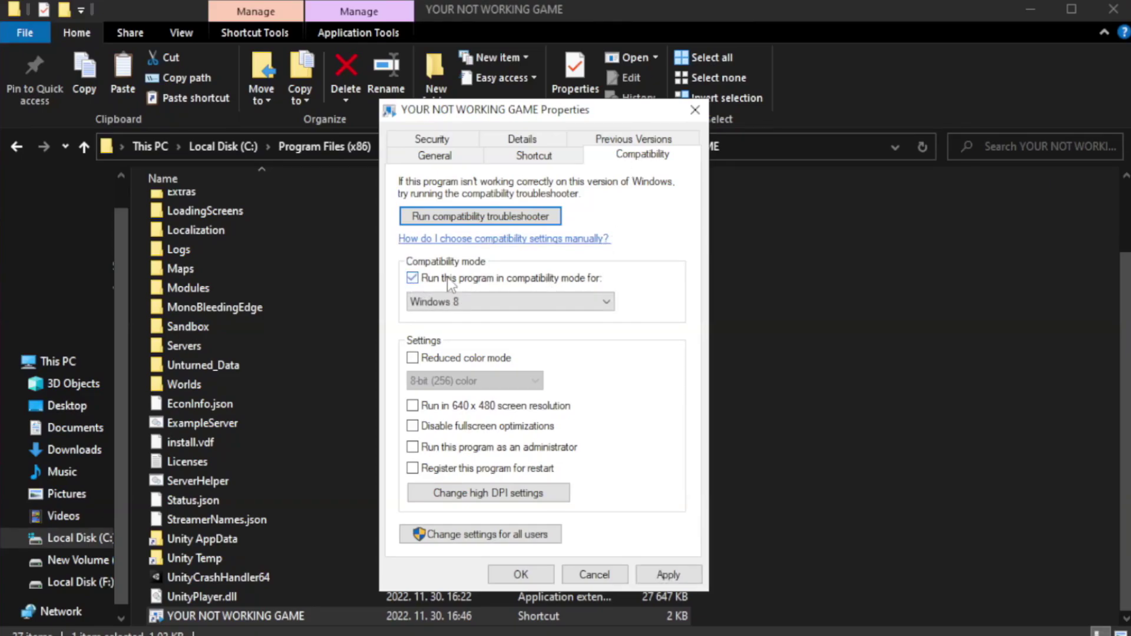
left_click(483, 301)
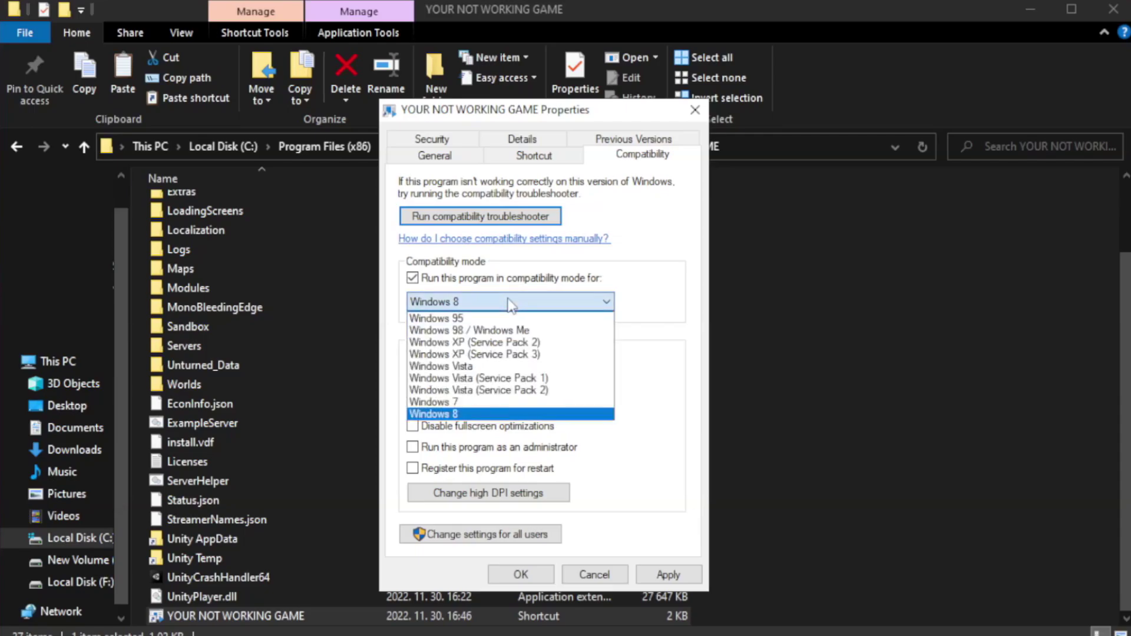
left_click(480, 414)
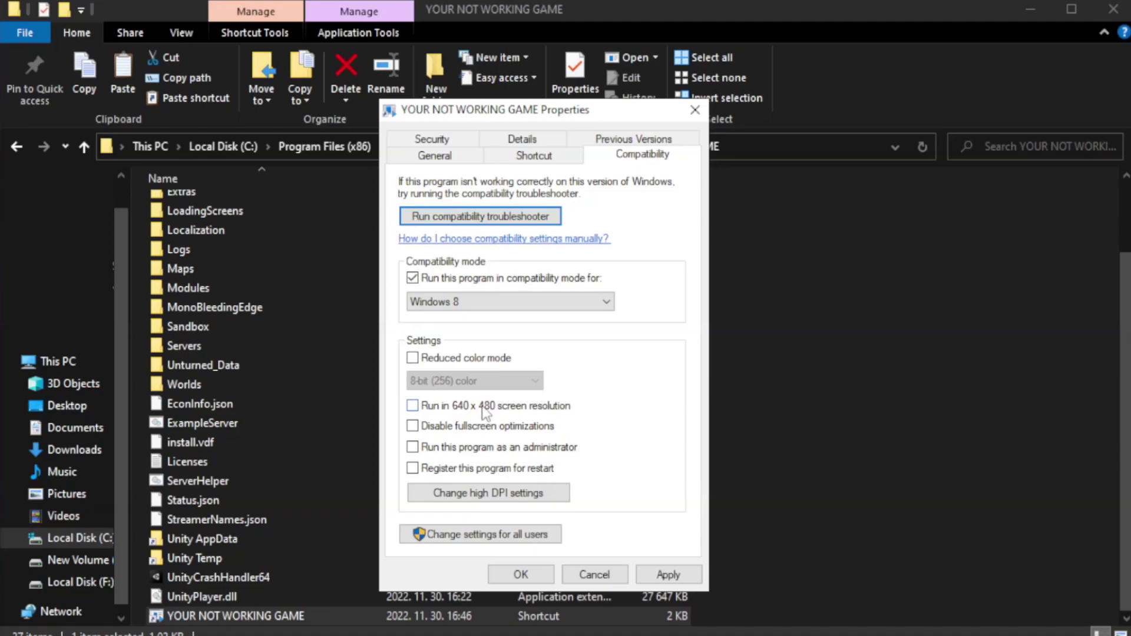
left_click(442, 433)
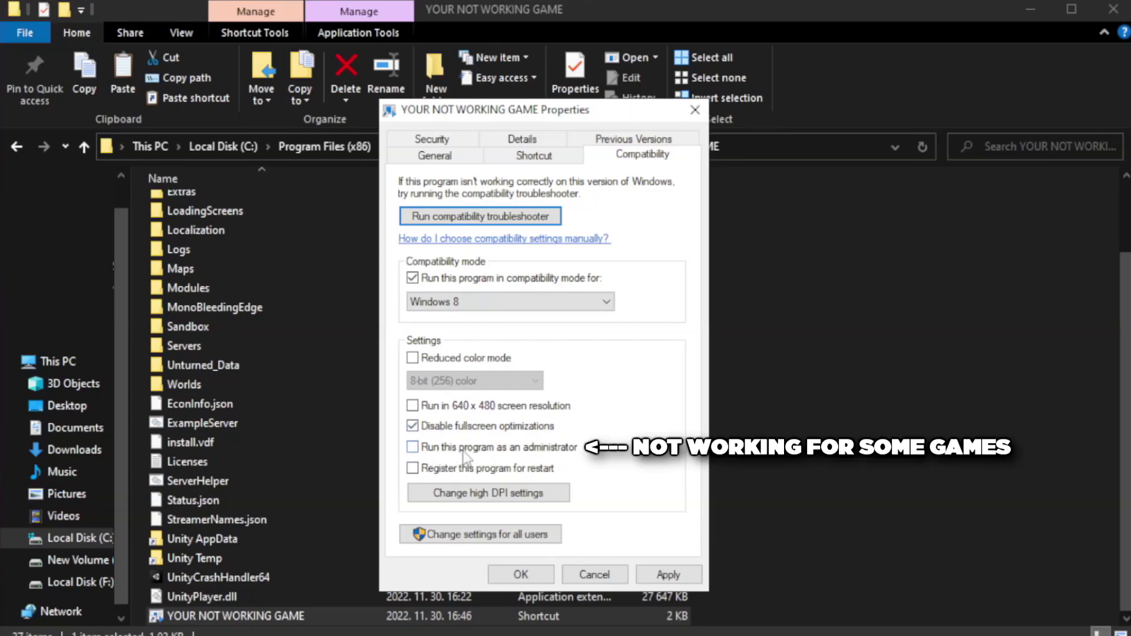
left_click(444, 455)
left_click(664, 584)
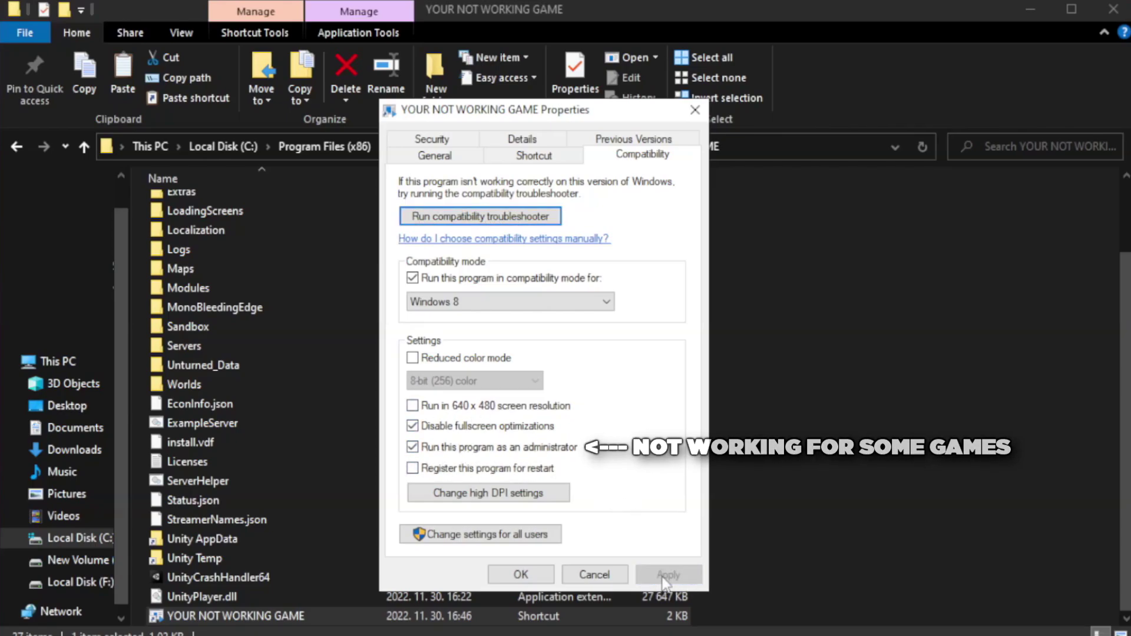
left_click(518, 576)
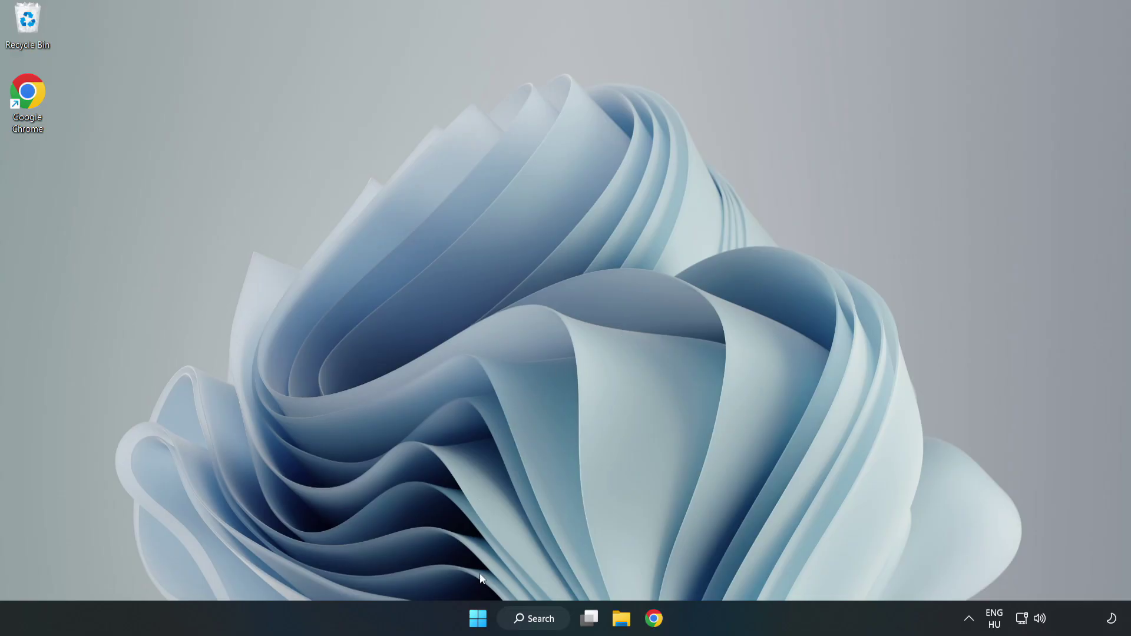
Launch Task Manager from the Start button's menu and show its Startup apps.
right_click(481, 622)
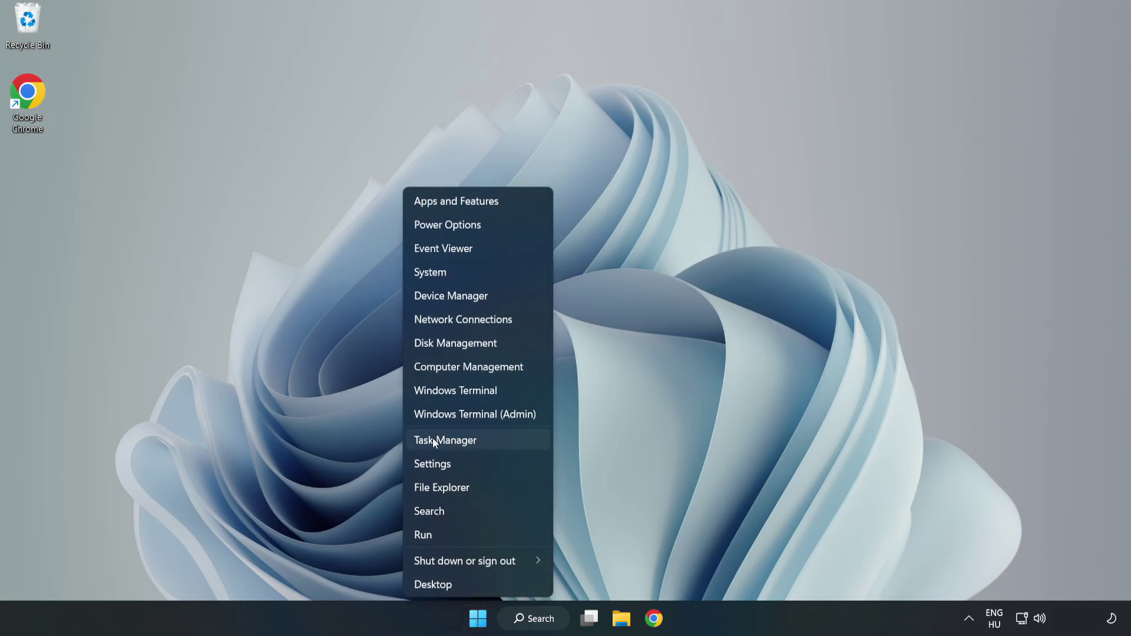
left_click(476, 440)
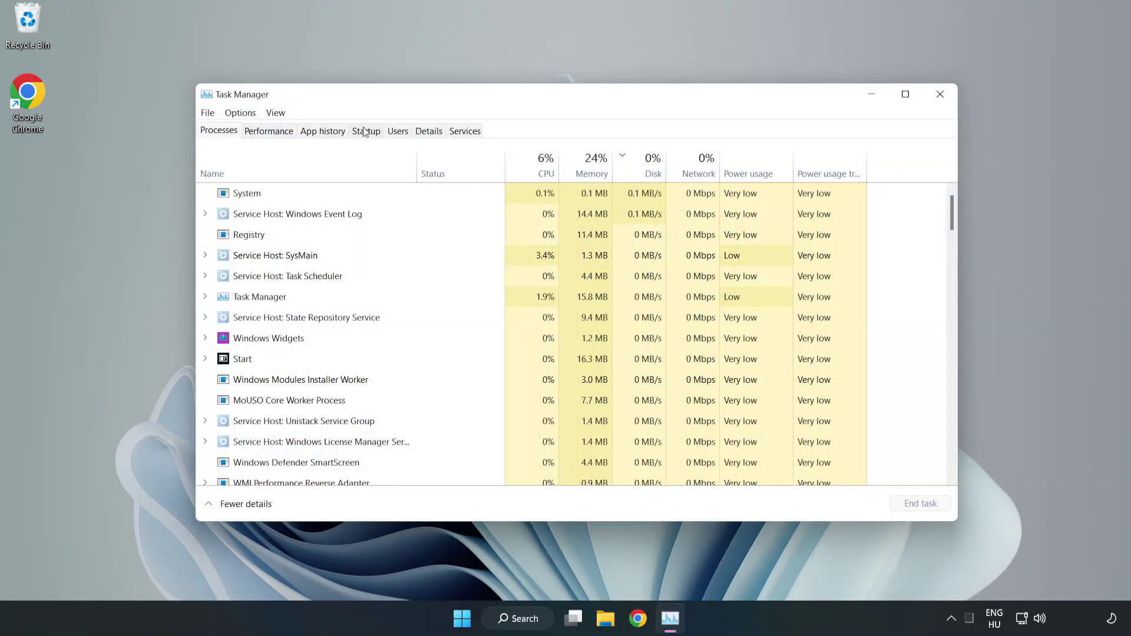
left_click(367, 134)
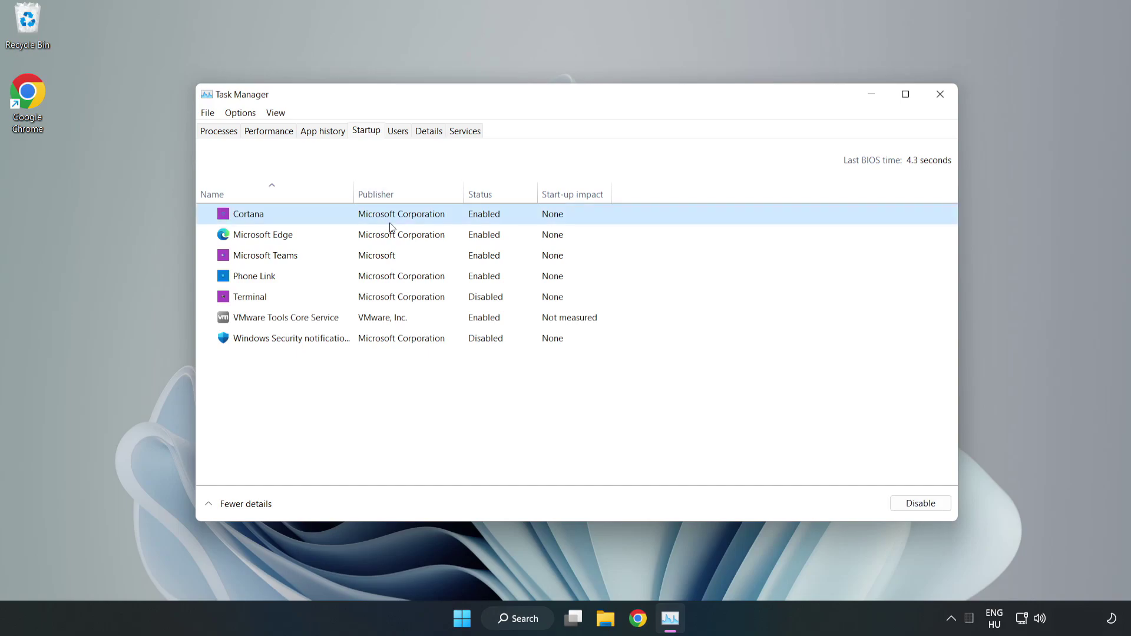
Disable Cortana, Microsoft Edge, Microsoft Teams and Phone Link at startup.
left_click(917, 504)
left_click(488, 233)
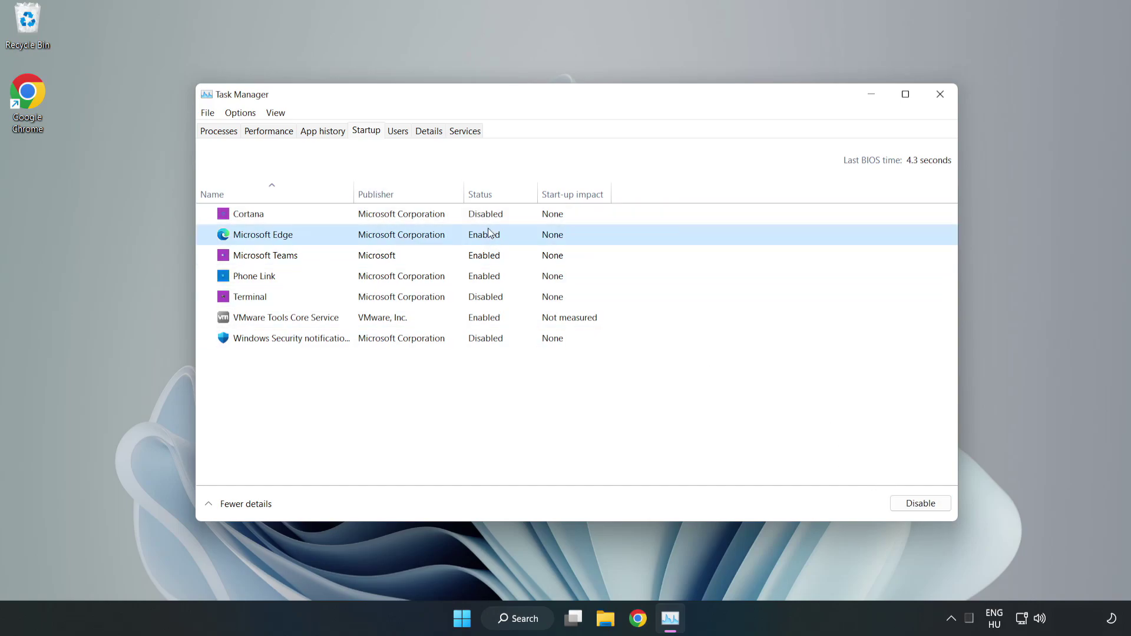
left_click(920, 504)
left_click(424, 257)
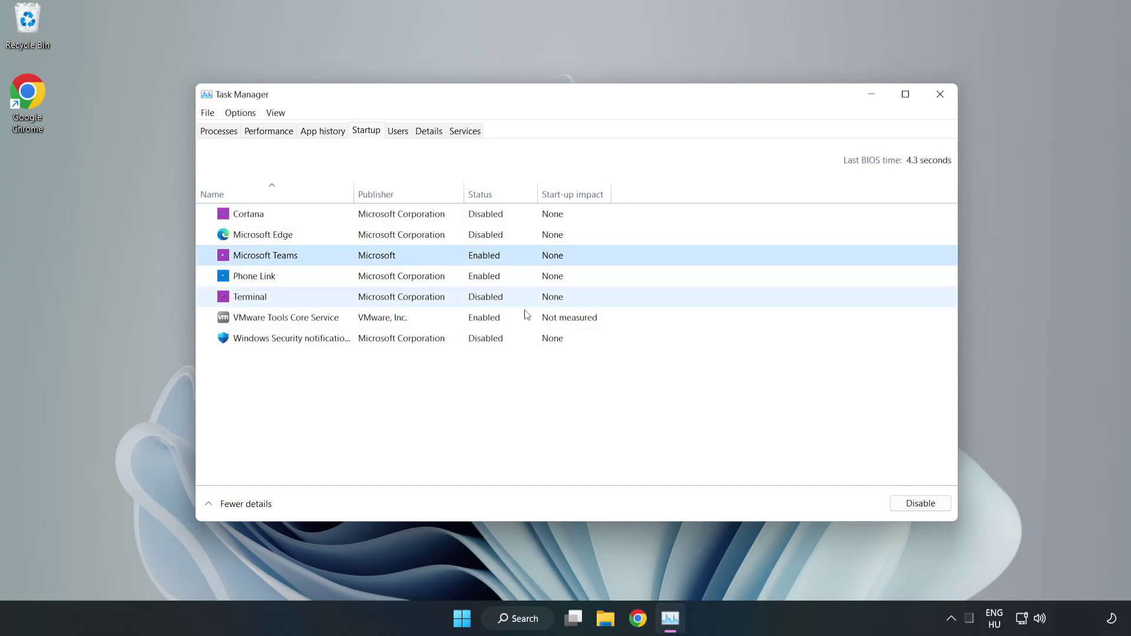
left_click(917, 505)
left_click(378, 279)
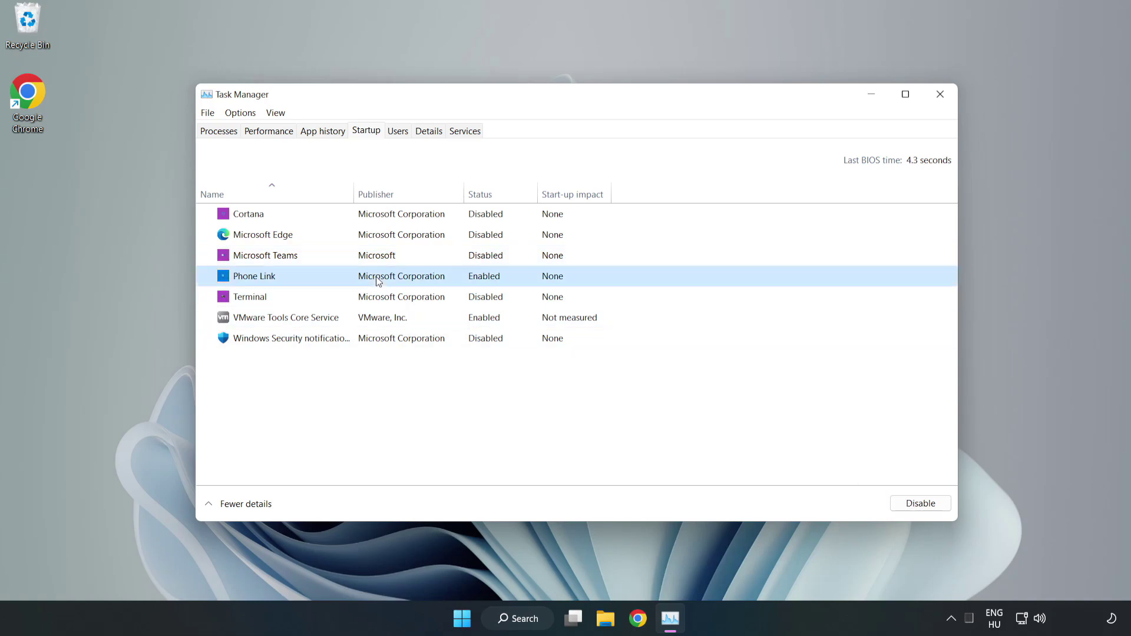
left_click(942, 509)
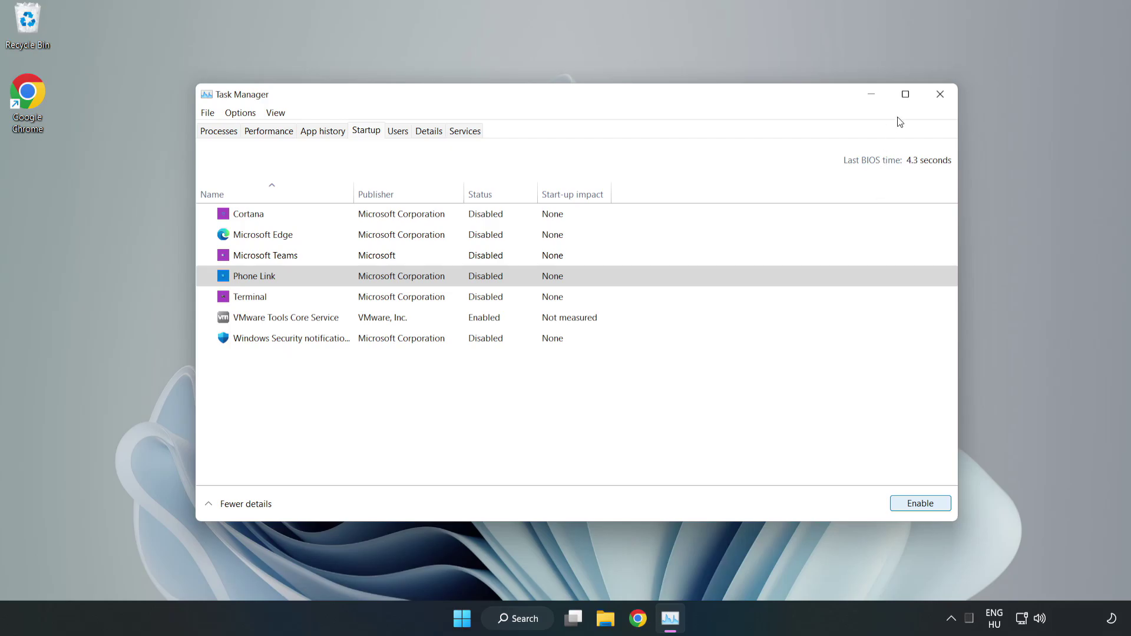
Close Task Manager, search for 'cmd', and bring up the Command Prompt result's options.
left_click(941, 95)
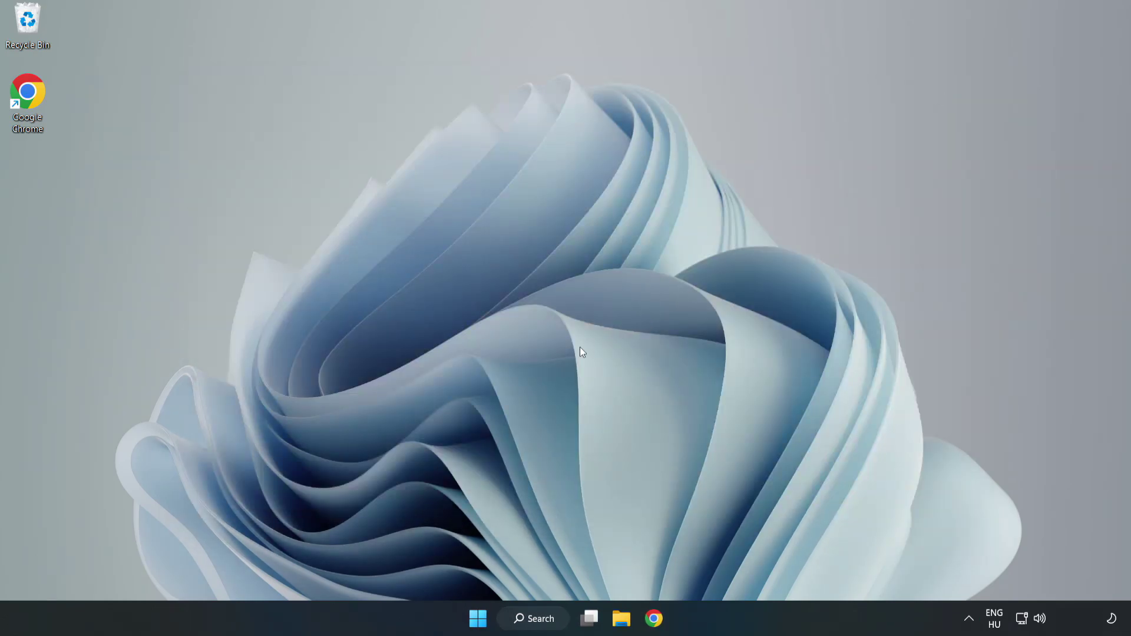
left_click(553, 613)
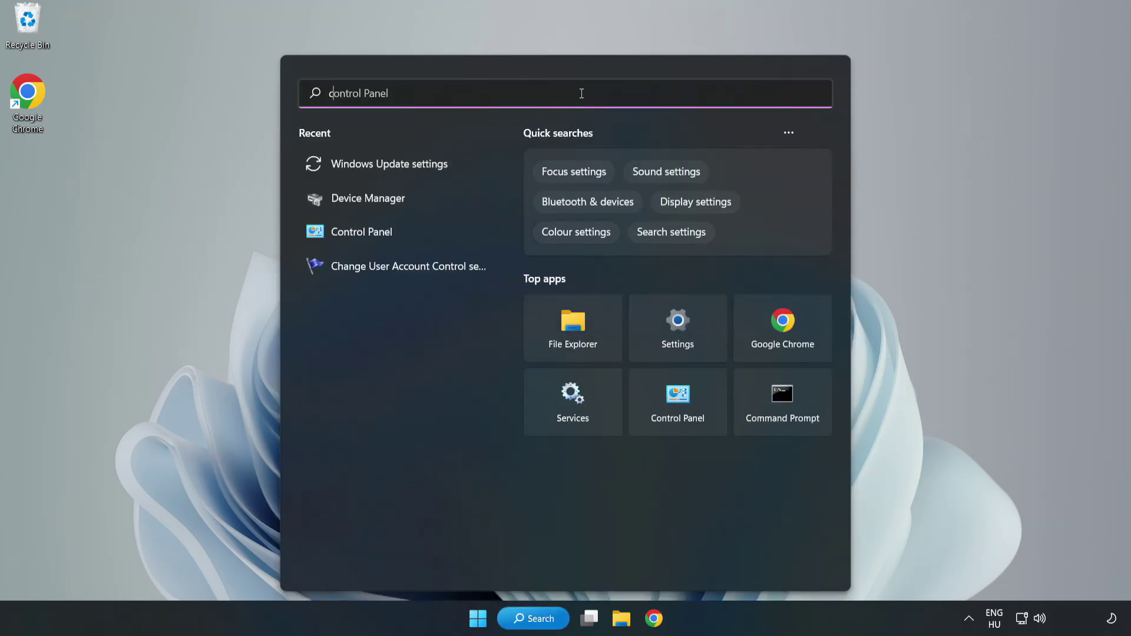
type("cmd")
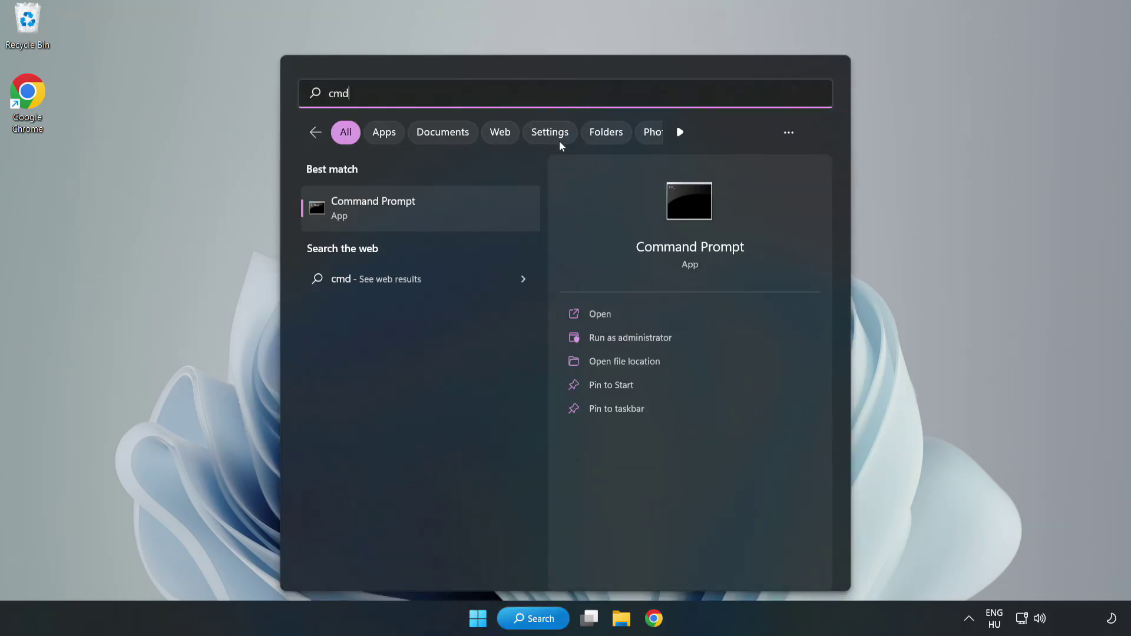
right_click(443, 210)
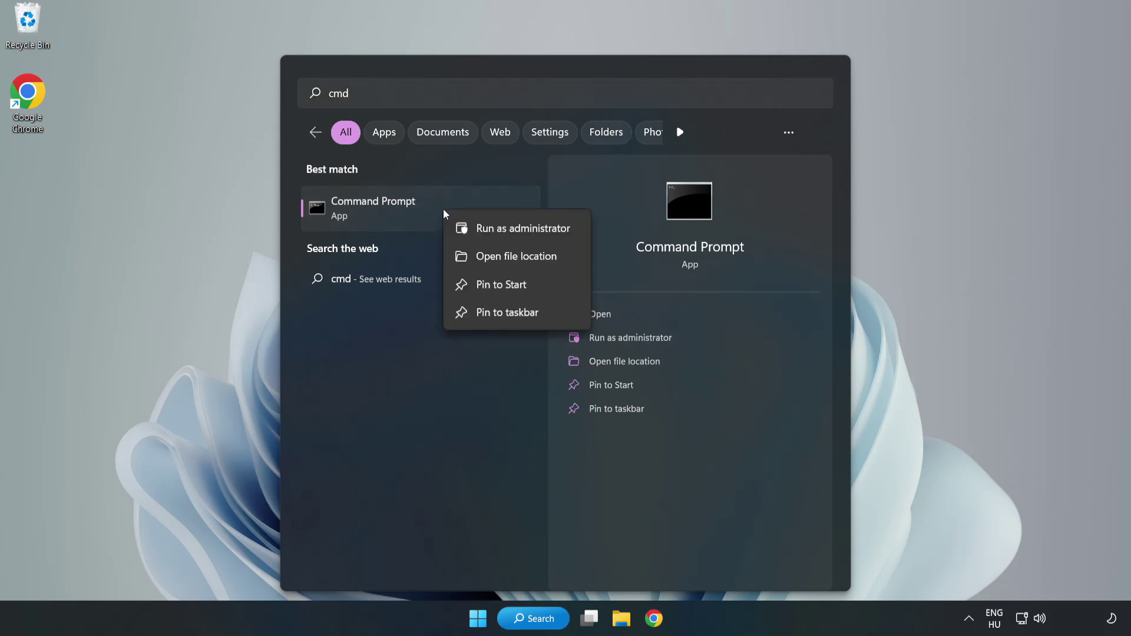
Run Command Prompt as administrator, execute sfc /scannow, and close it after no violations are found.
left_click(489, 230)
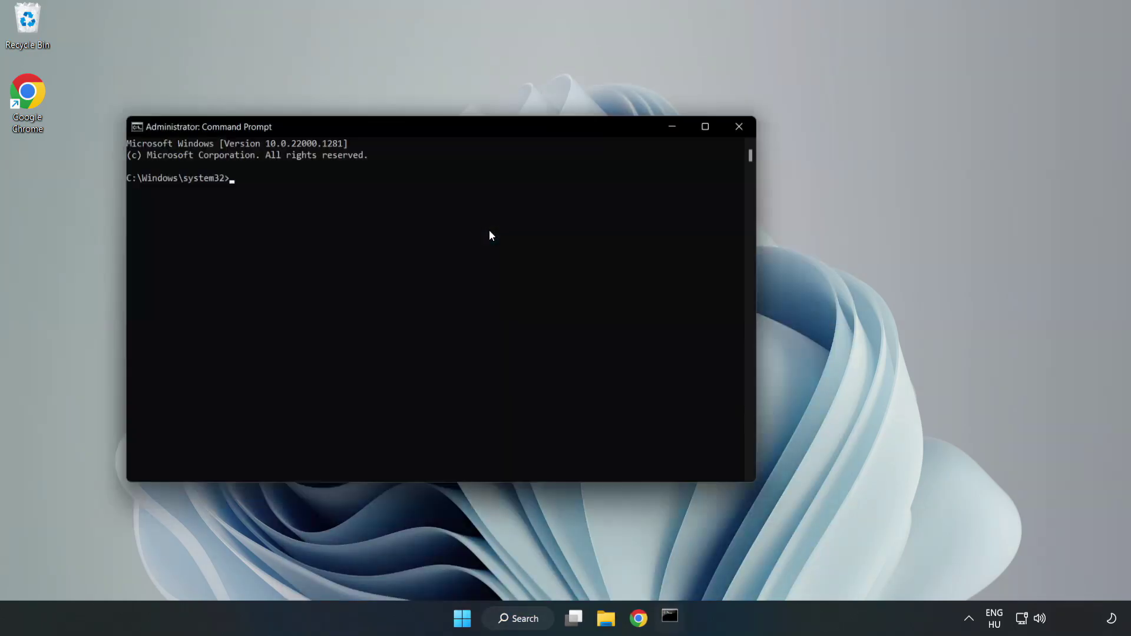
left_click_drag(451, 128, 576, 130)
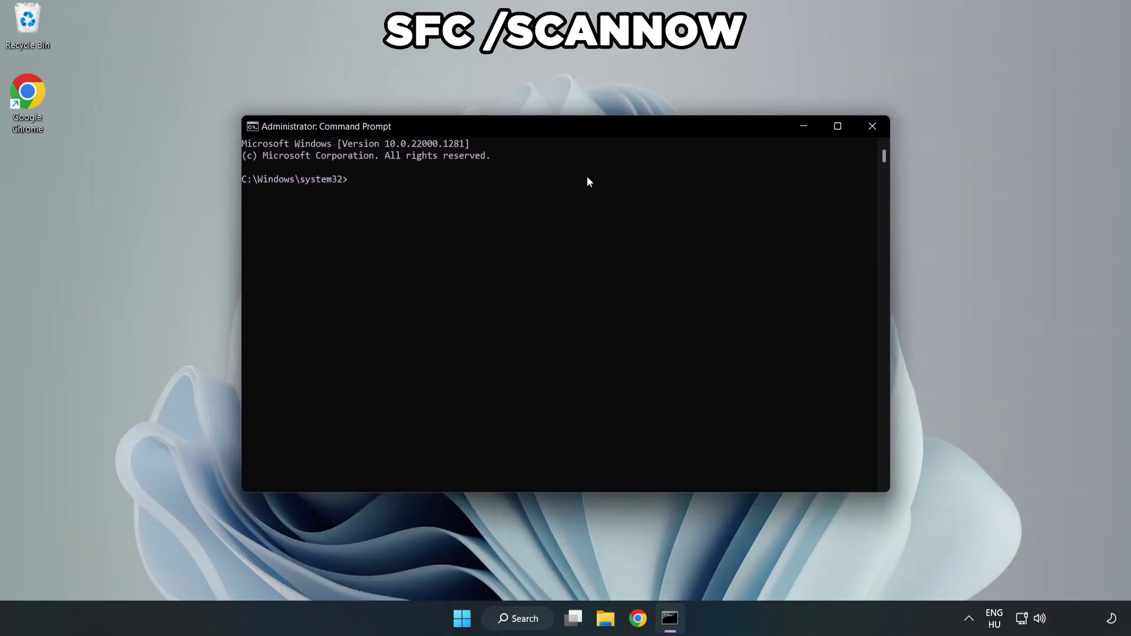
type("sfc /scannow")
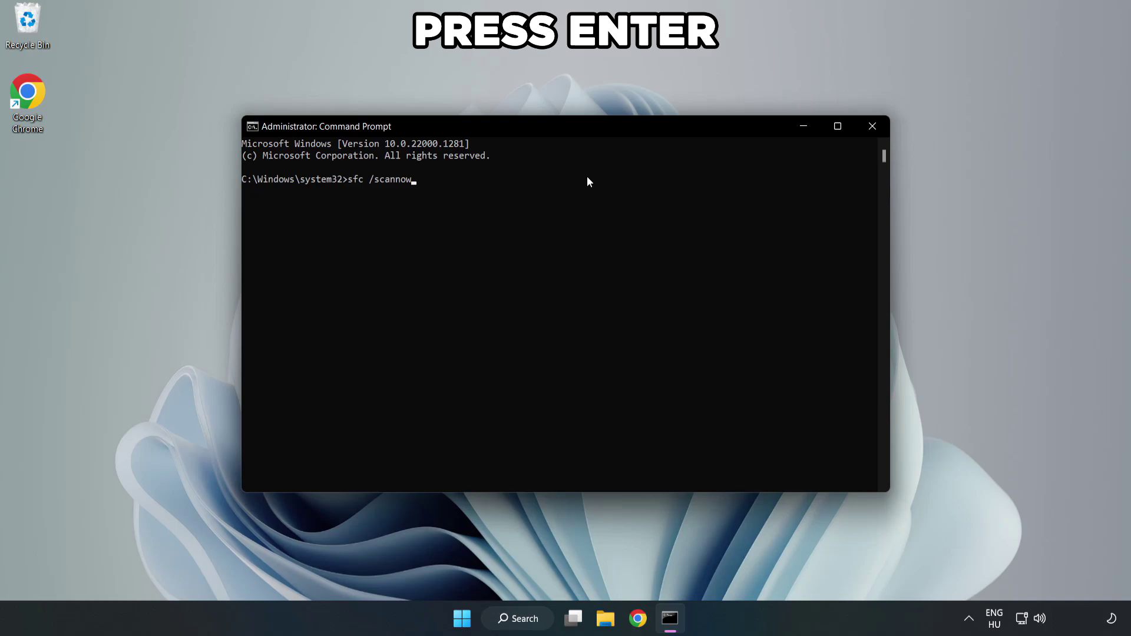
key("Return")
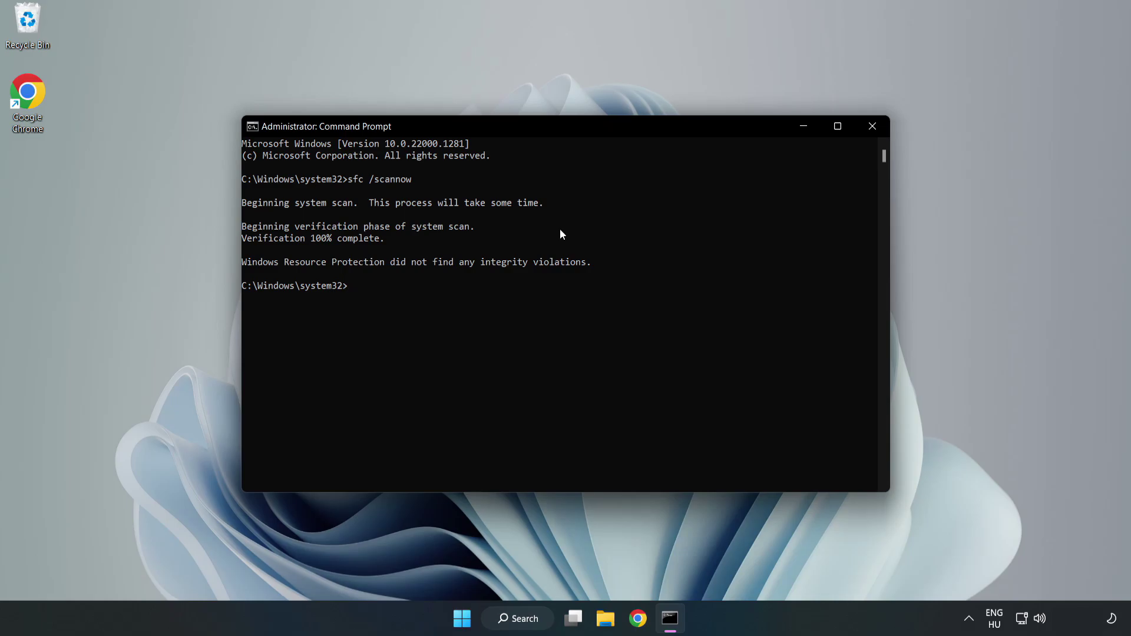
left_click(872, 127)
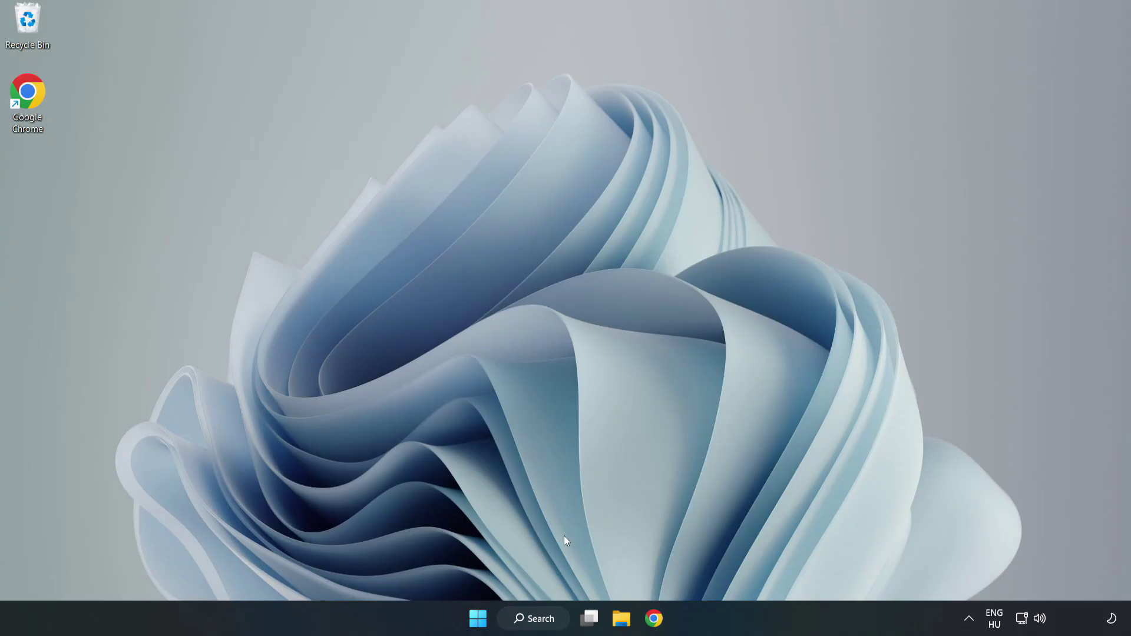
Search for 'security' and open the Windows Security app.
left_click(537, 623)
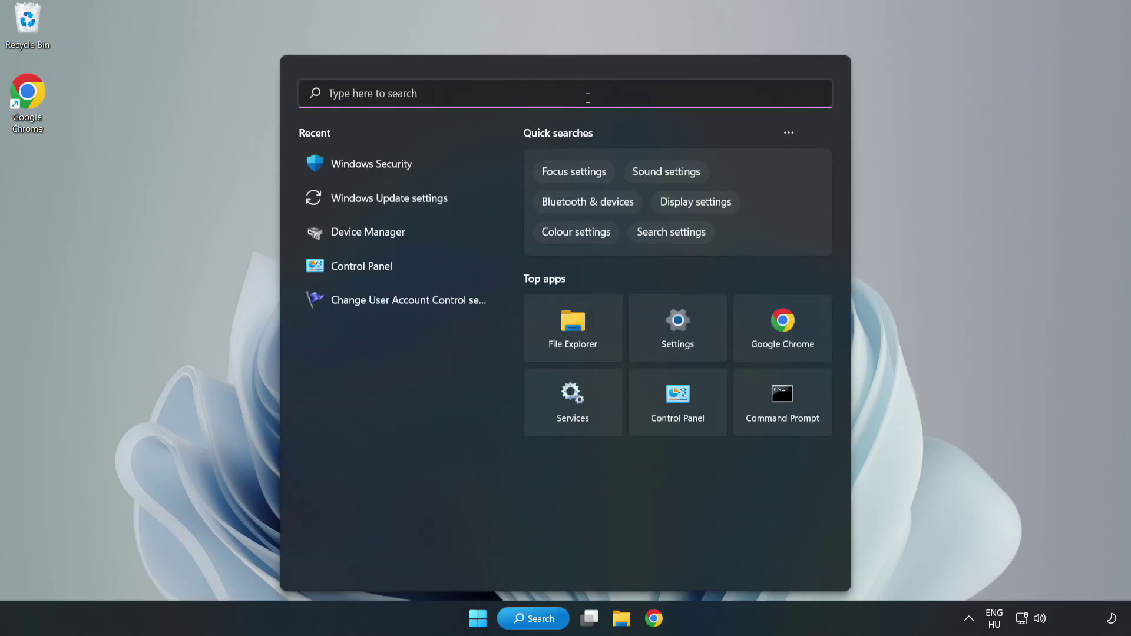
type("secu")
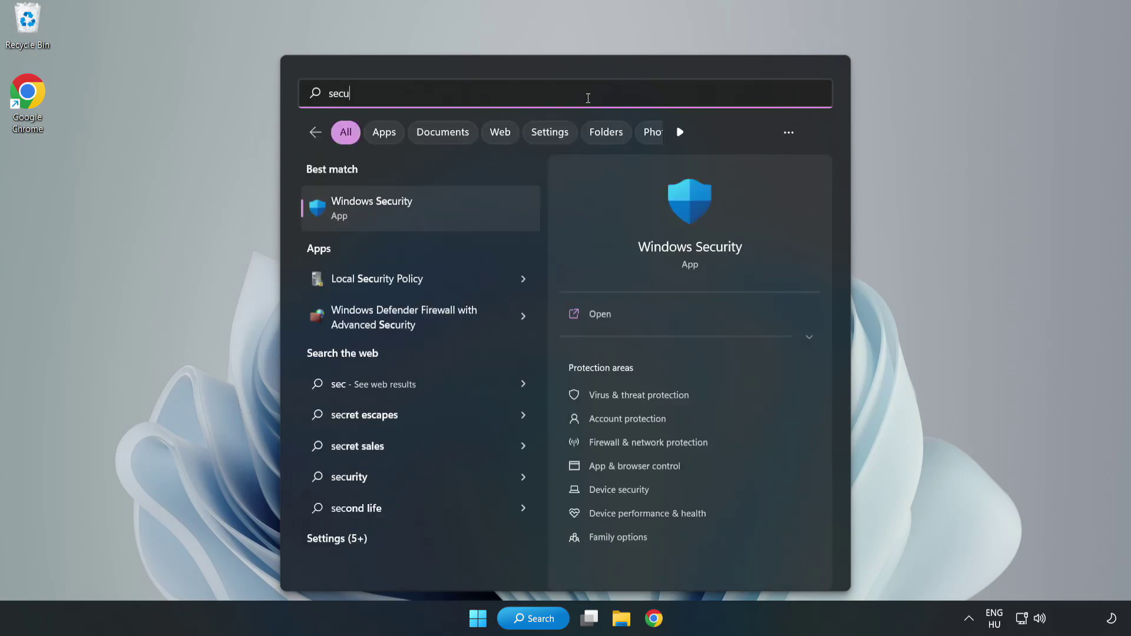
type("rity")
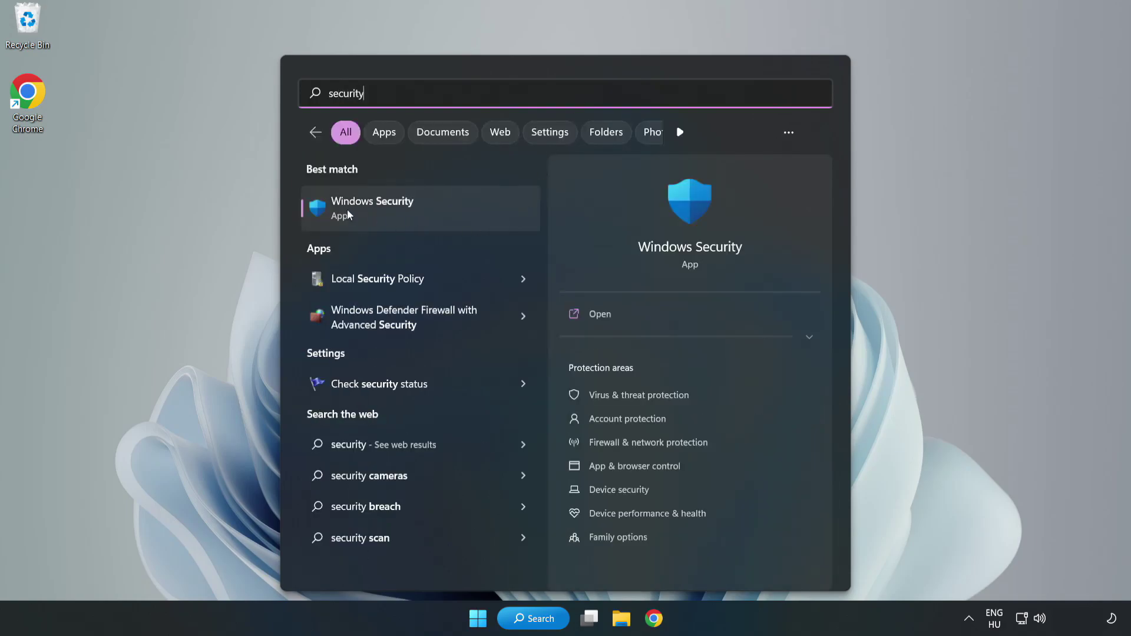
left_click(409, 216)
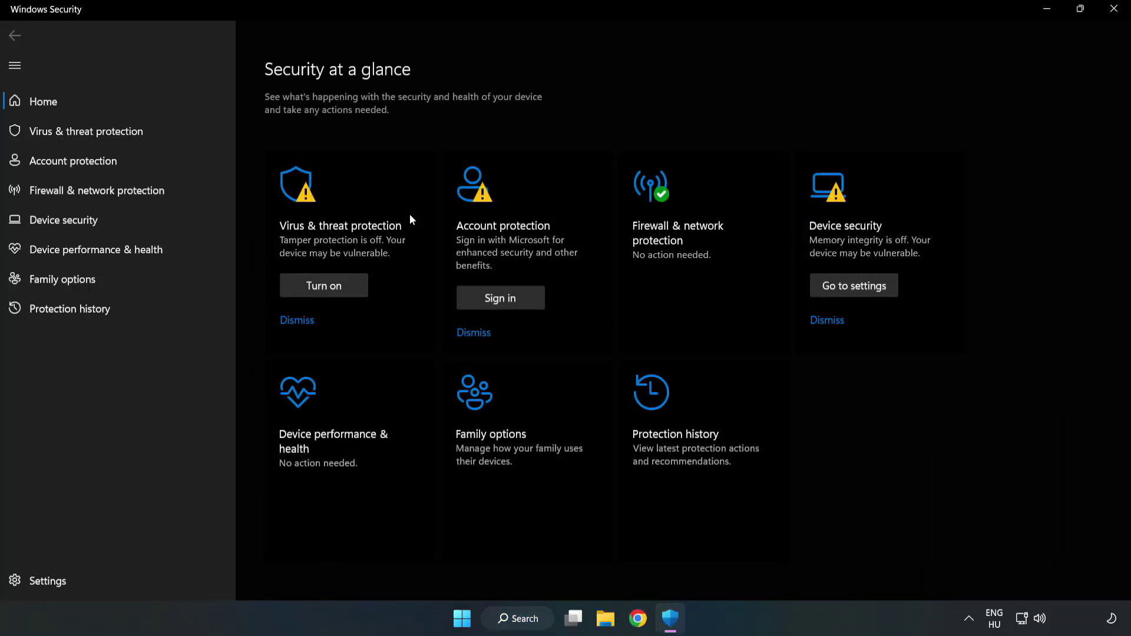
Go through Virus & threat protection settings to the empty Defender Exclusions page.
left_click(74, 136)
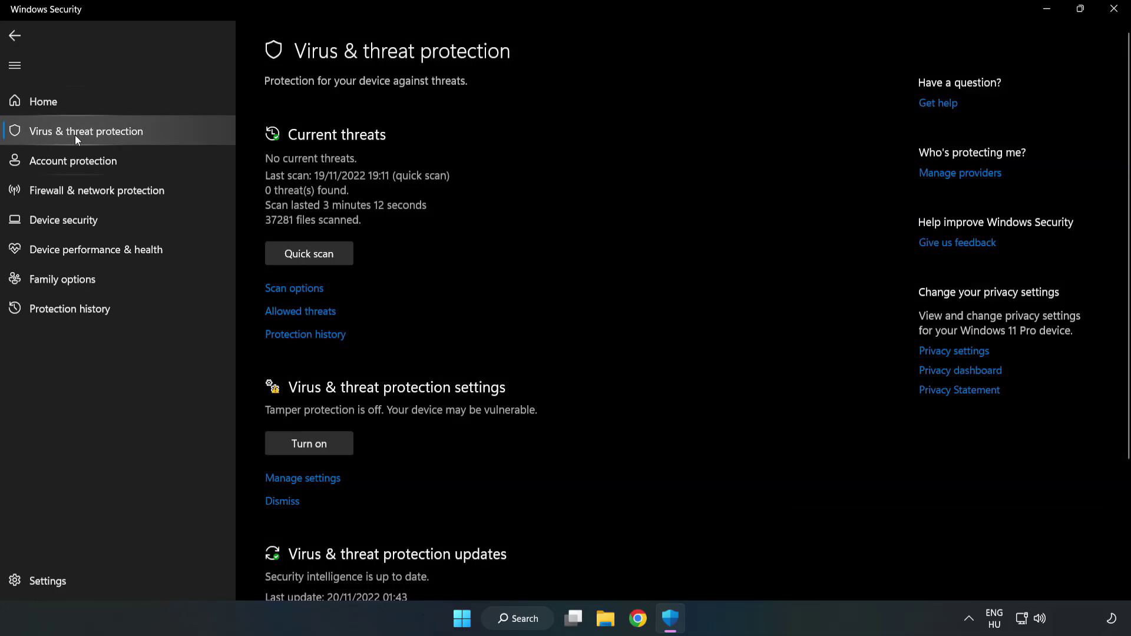
scroll(590, 232, "down", 3)
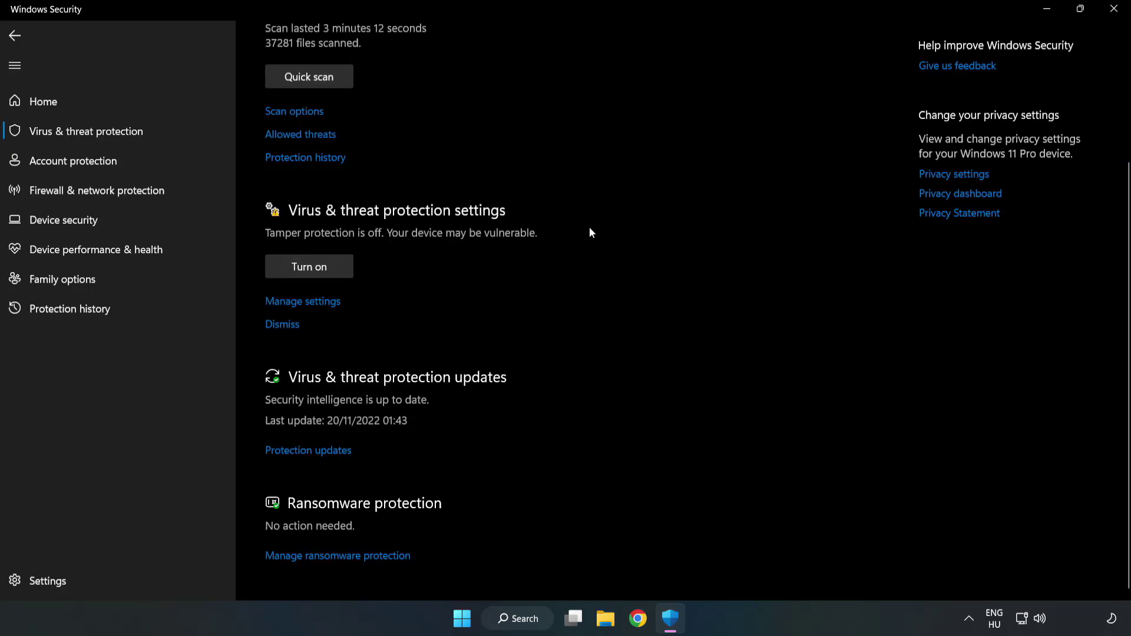
left_click(309, 307)
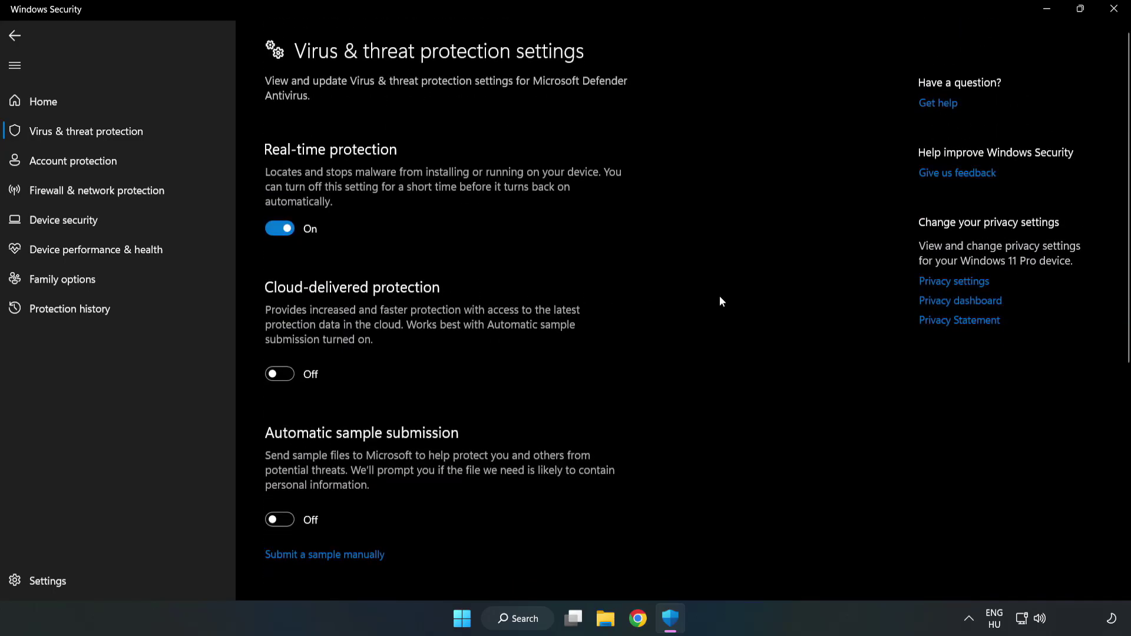
scroll(720, 297, "down", 6)
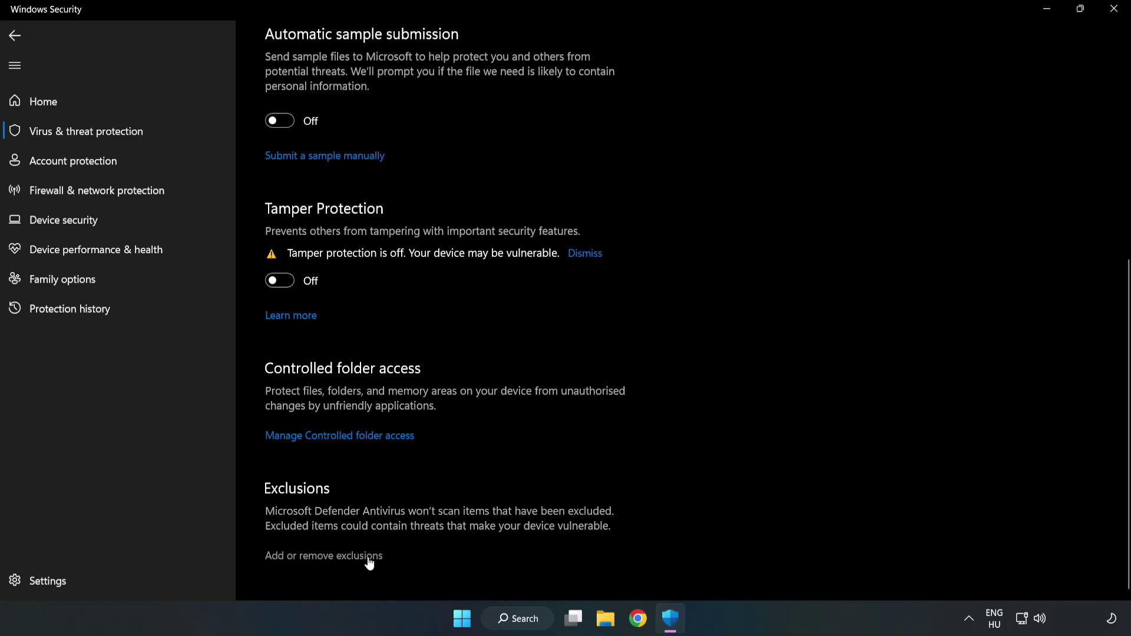
left_click(333, 557)
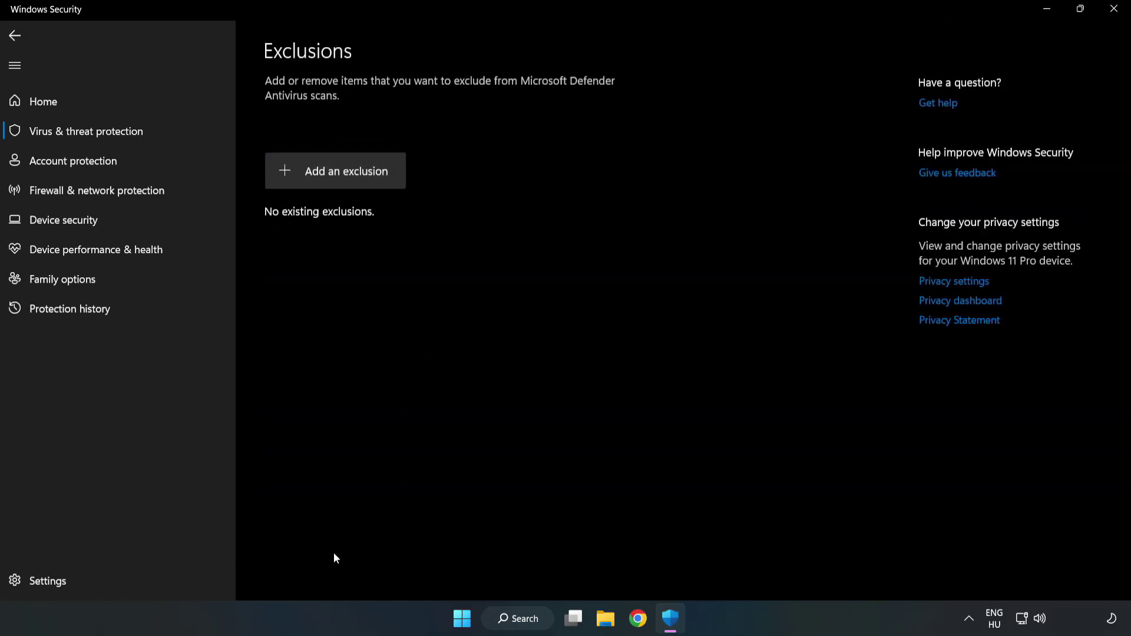
Add a File exclusion using the NOT WORKING APP shortcut in C:\Program Files (x86).
left_click(346, 177)
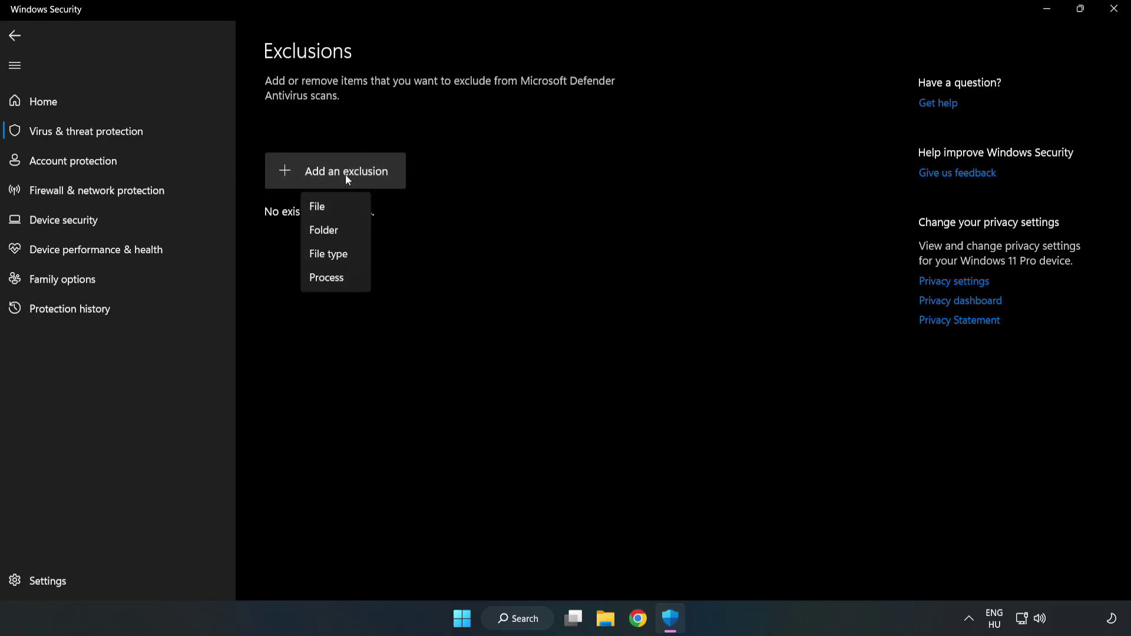
left_click(322, 208)
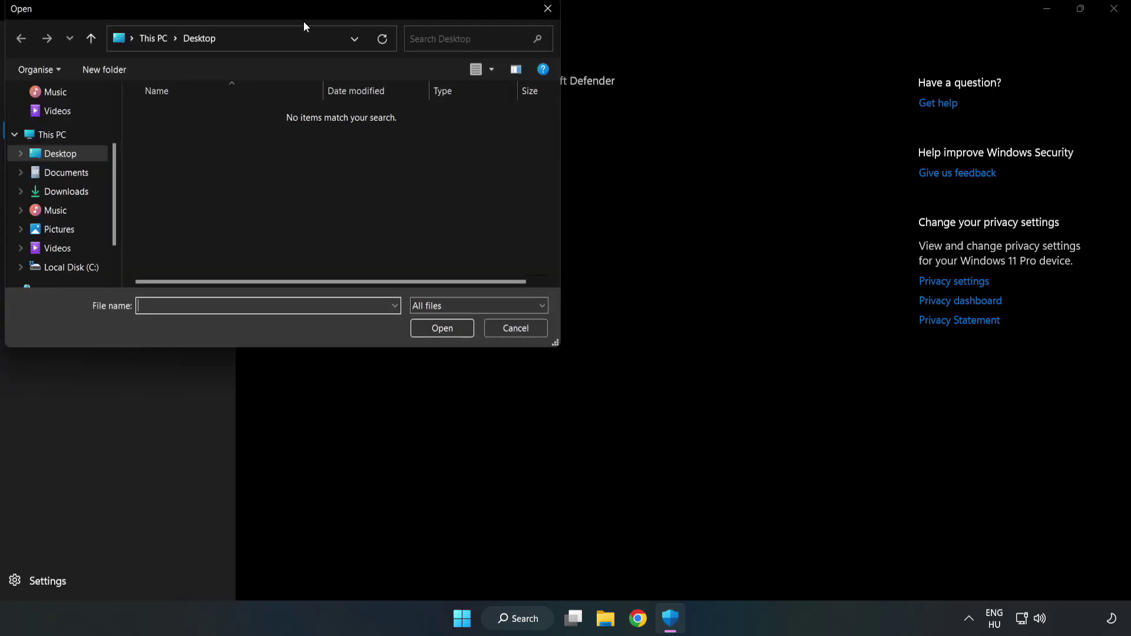
left_click_drag(304, 23, 521, 127)
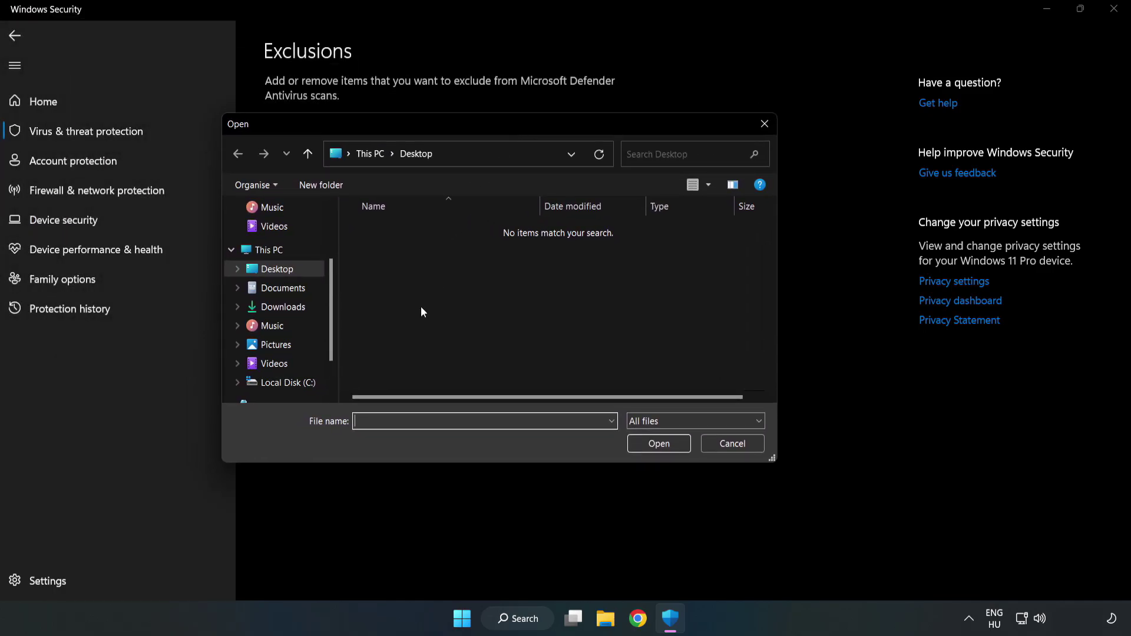
left_click(289, 383)
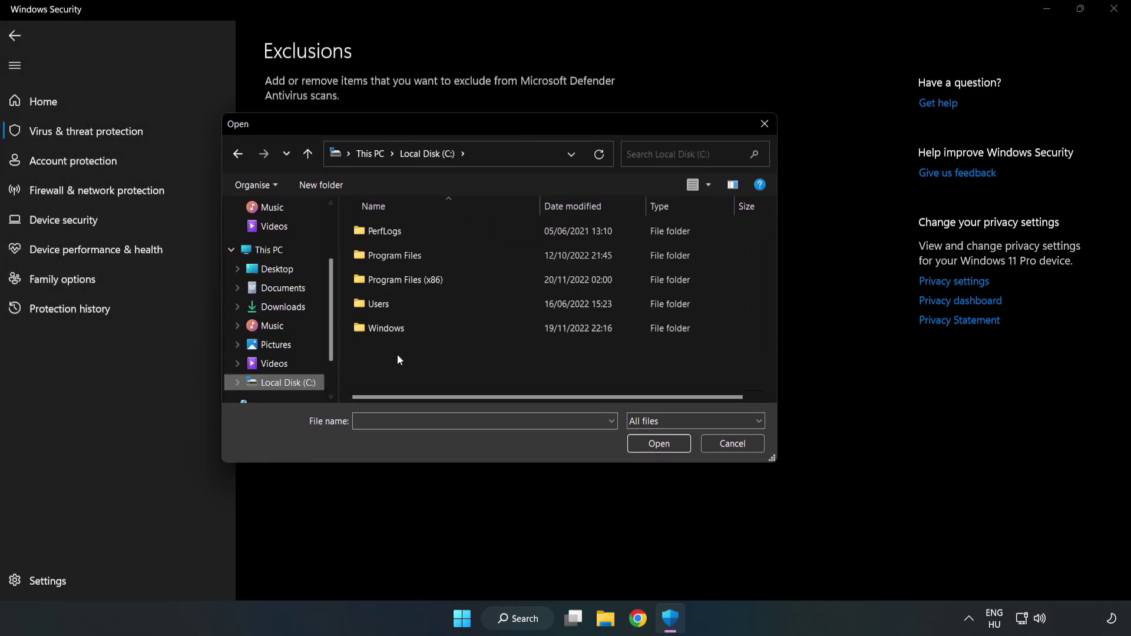
double_click(445, 281)
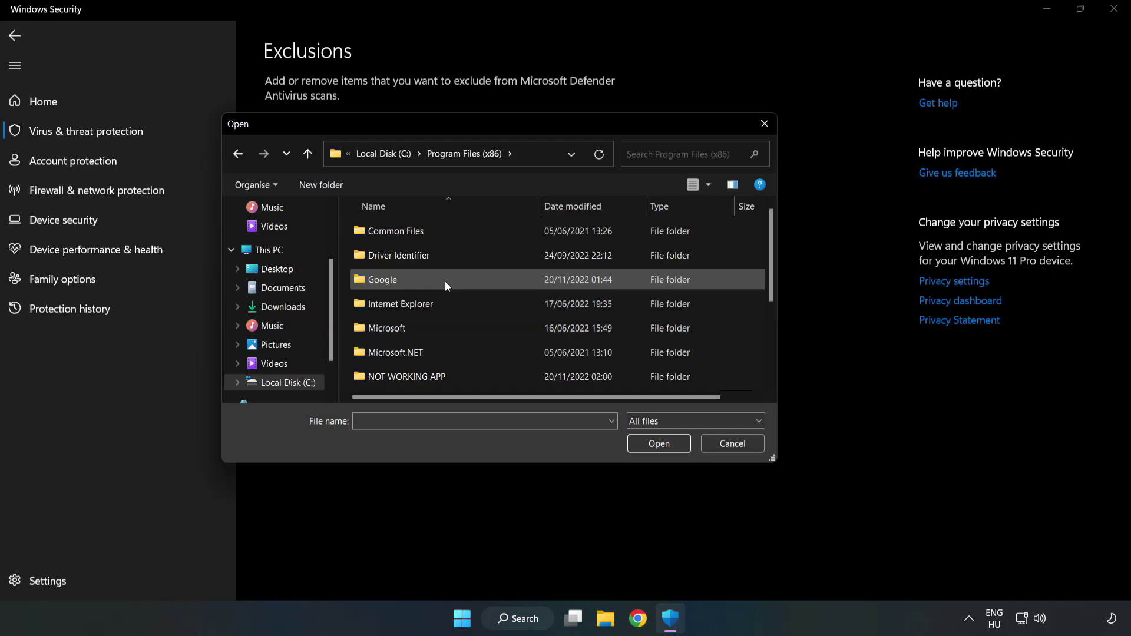
double_click(445, 376)
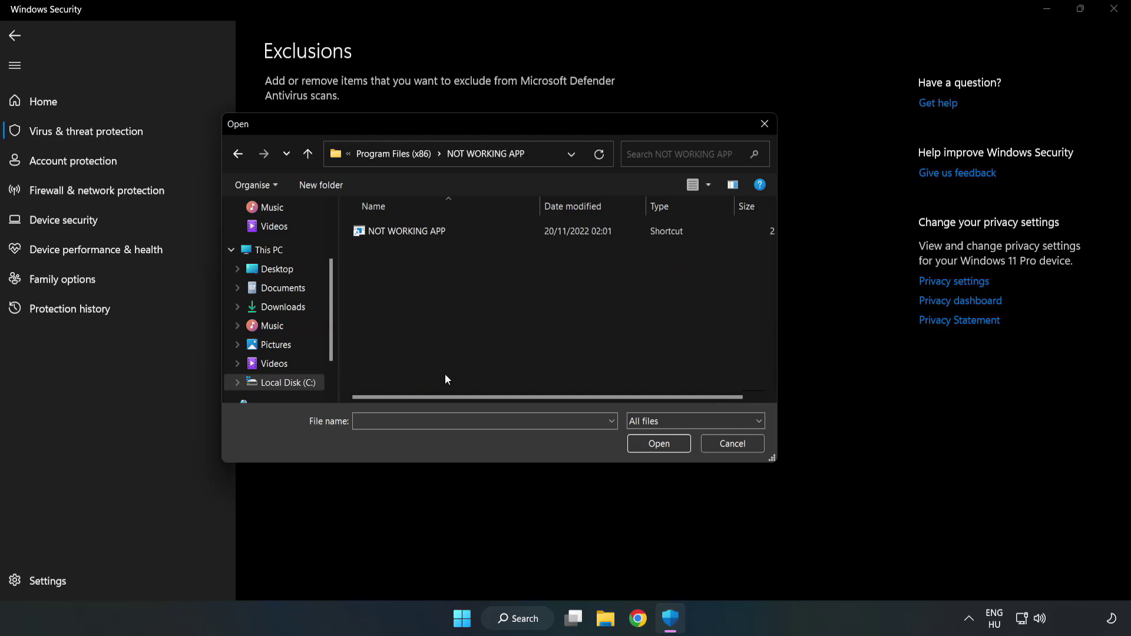
left_click(399, 232)
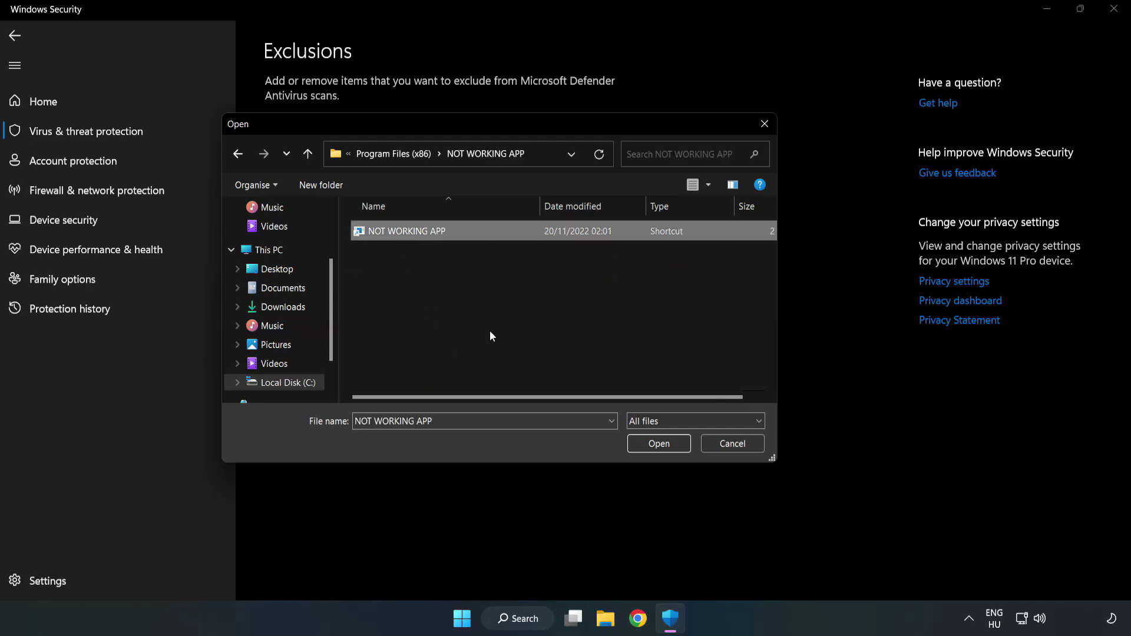
left_click(659, 443)
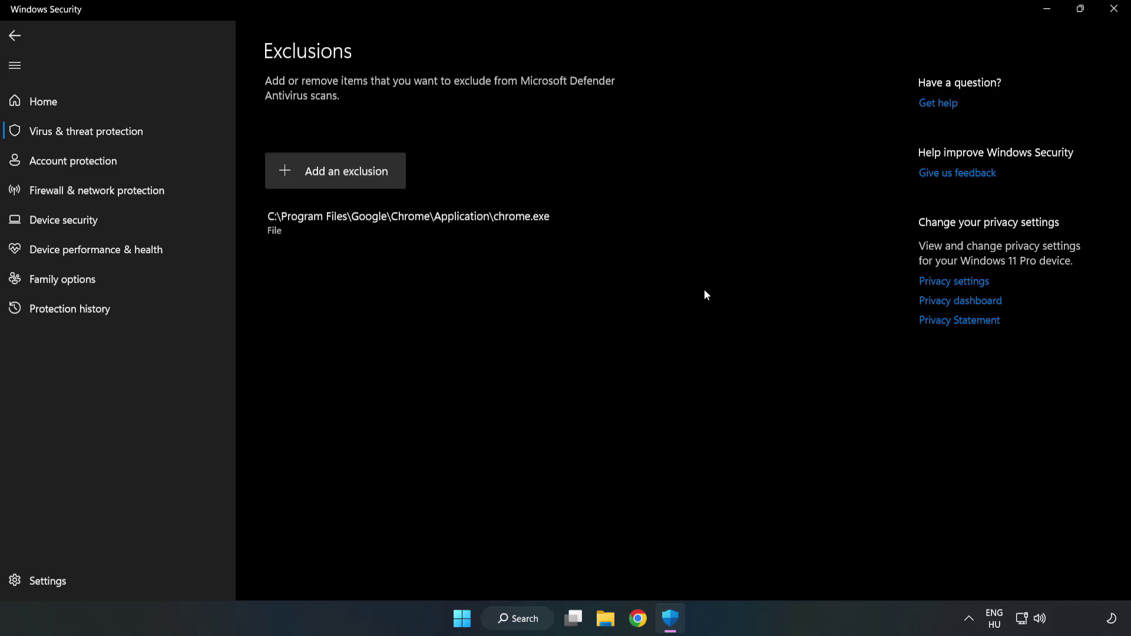
Close Windows Security and show the Start menu power options with Restart.
left_click(1113, 12)
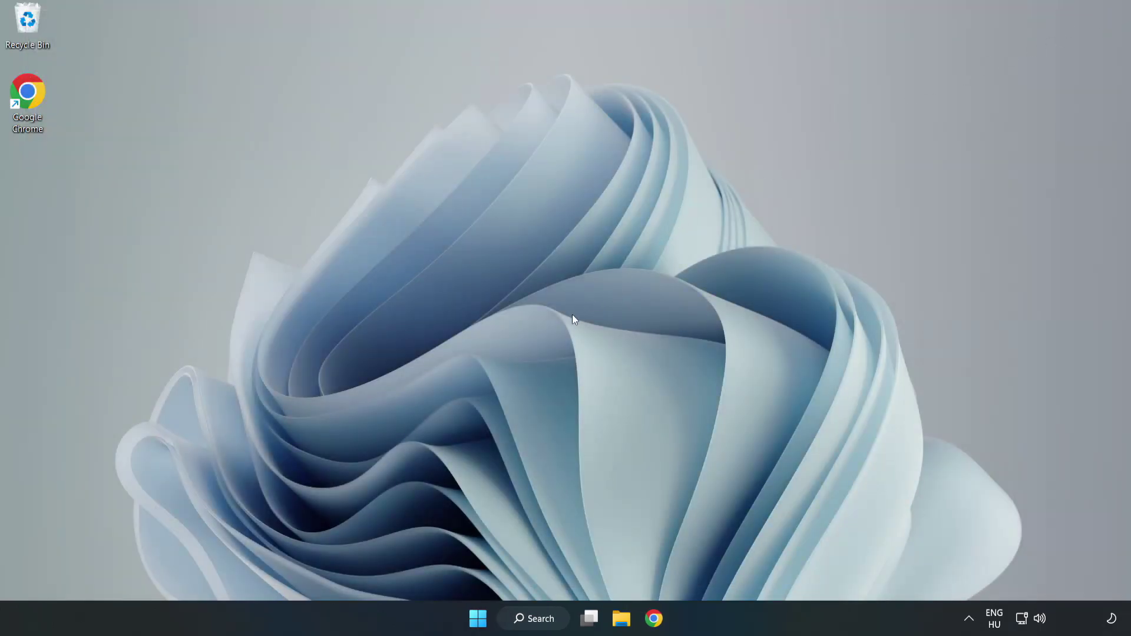
left_click(478, 618)
left_click(753, 568)
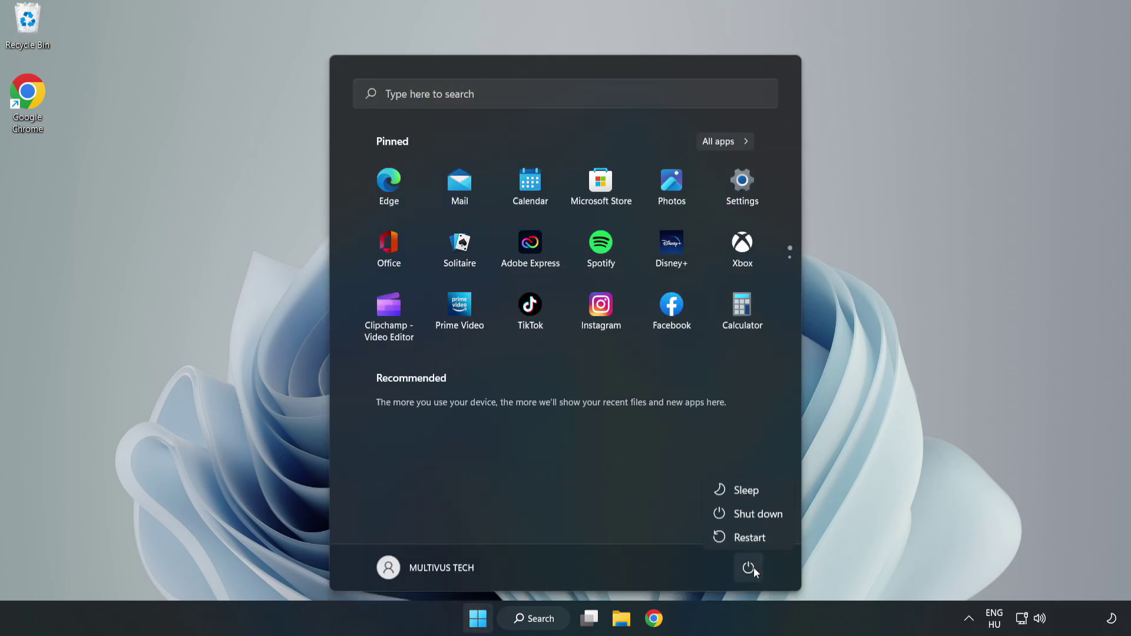